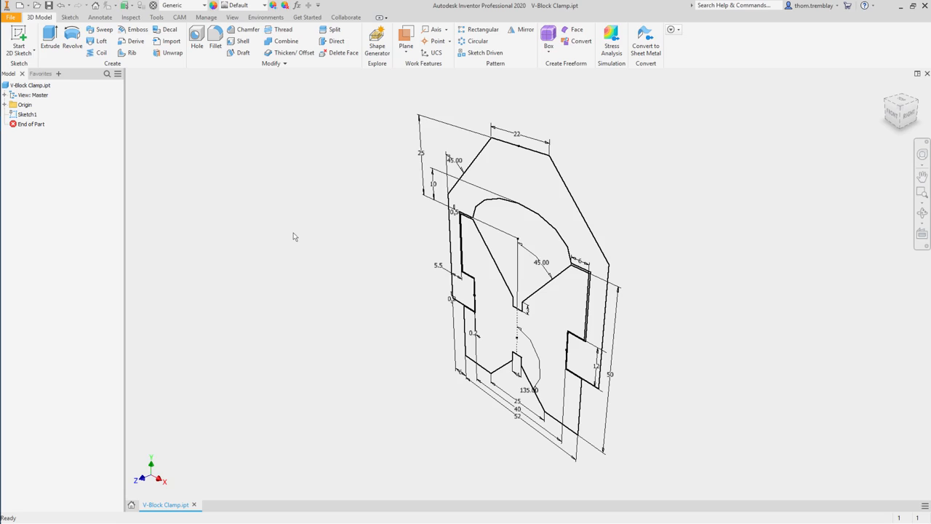
# - Extrude the closed V-block profile symmetrically about the sketch plane to a total distance of 60 mm
pyautogui.click(48, 34)
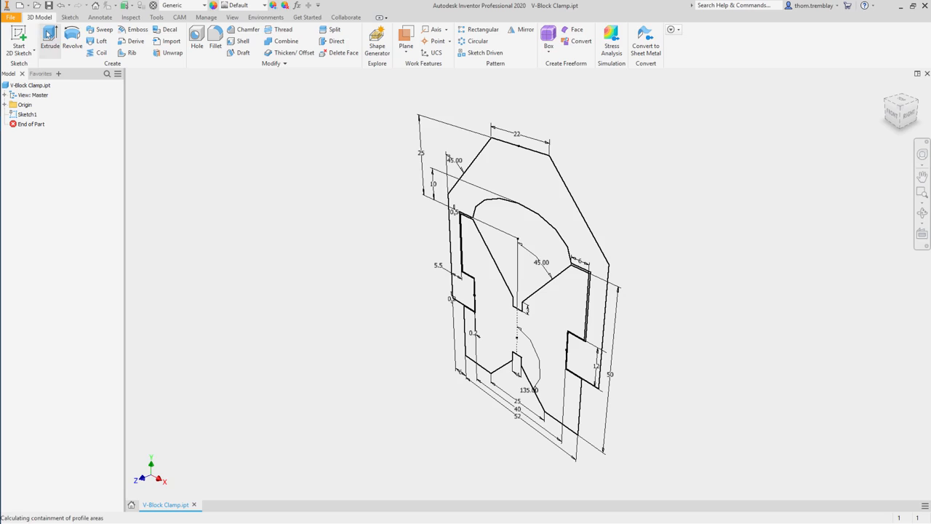
pyautogui.click(489, 345)
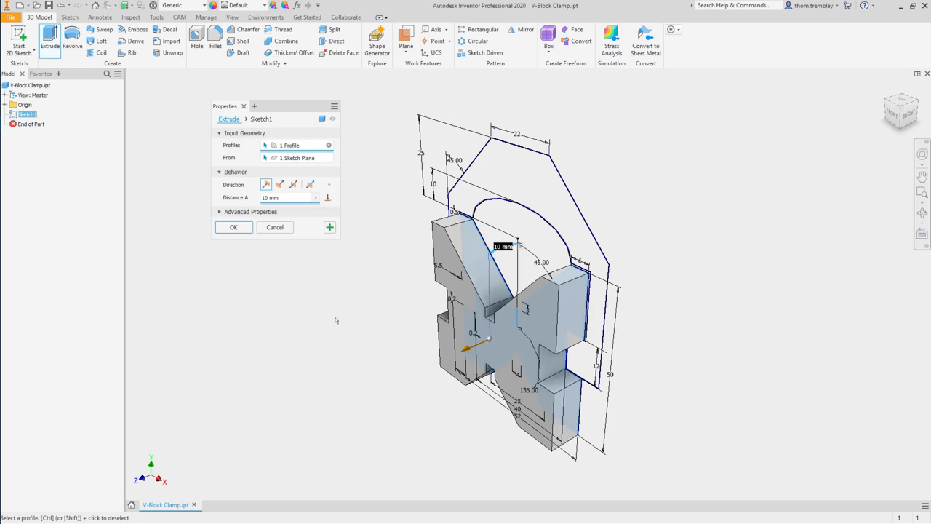
pyautogui.click(293, 184)
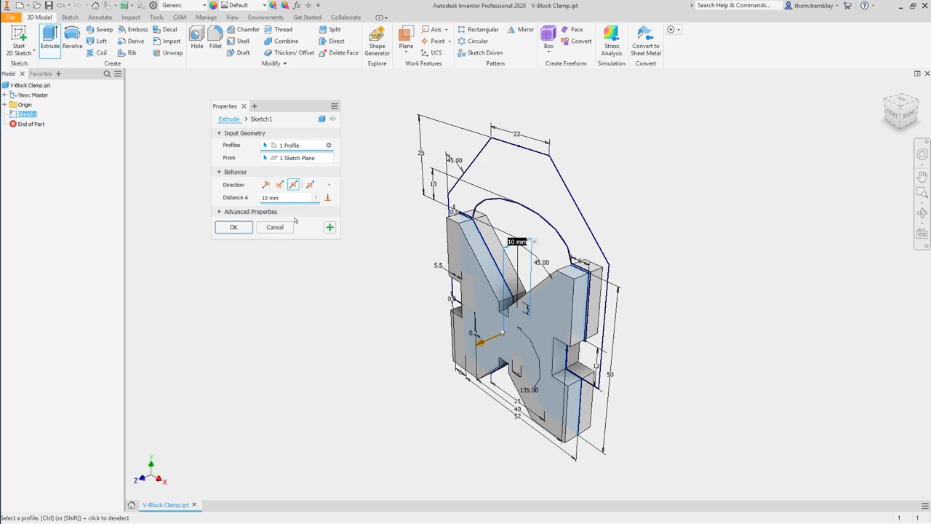
pyautogui.moveTo(481, 345); pyautogui.dragTo(263, 245)
pyautogui.click(294, 198)
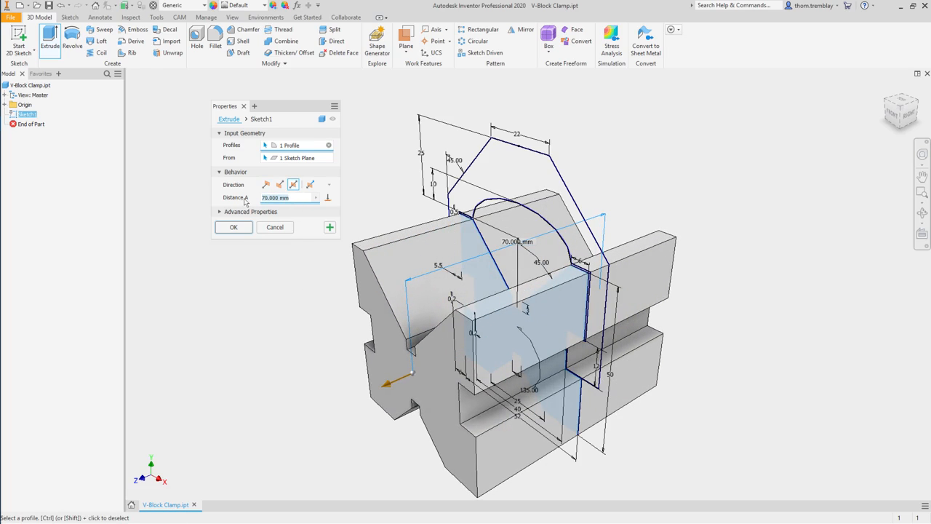
pyautogui.write('60')
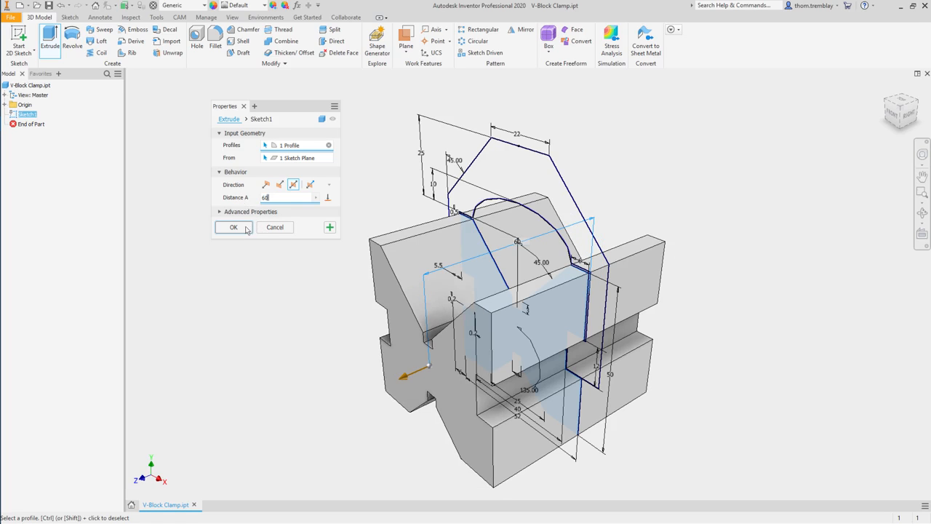
pyautogui.click(245, 228)
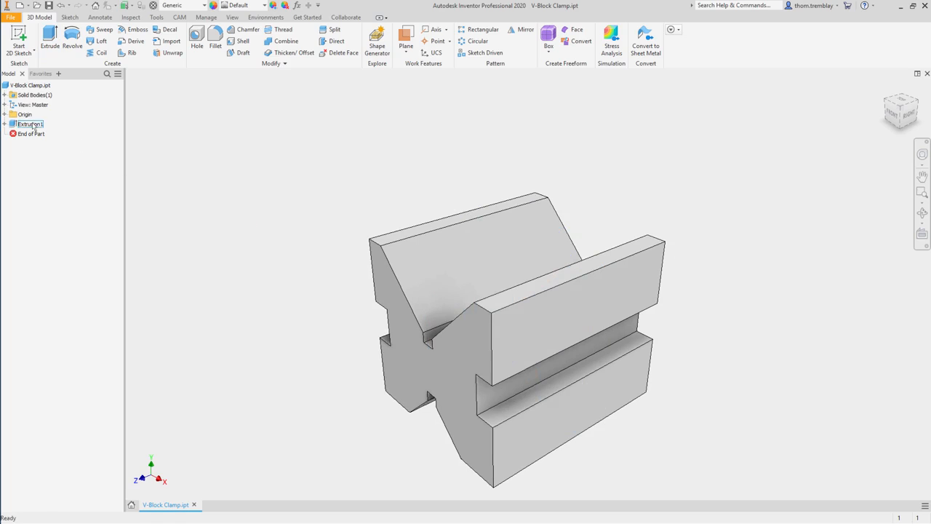
# - Share the sketch consumed by the V-block extrusion so it can be reused for other features
pyautogui.click(4, 124)
pyautogui.rightClick(34, 133)
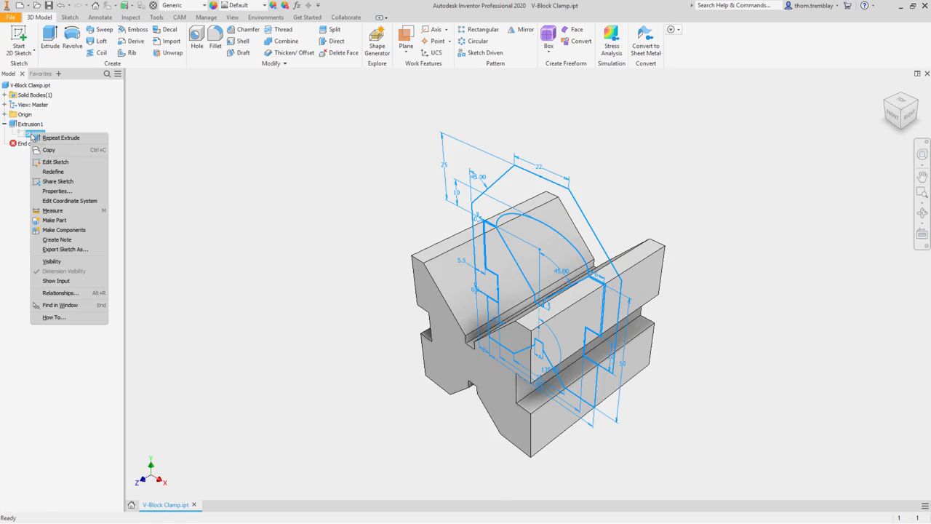
pyautogui.click(72, 181)
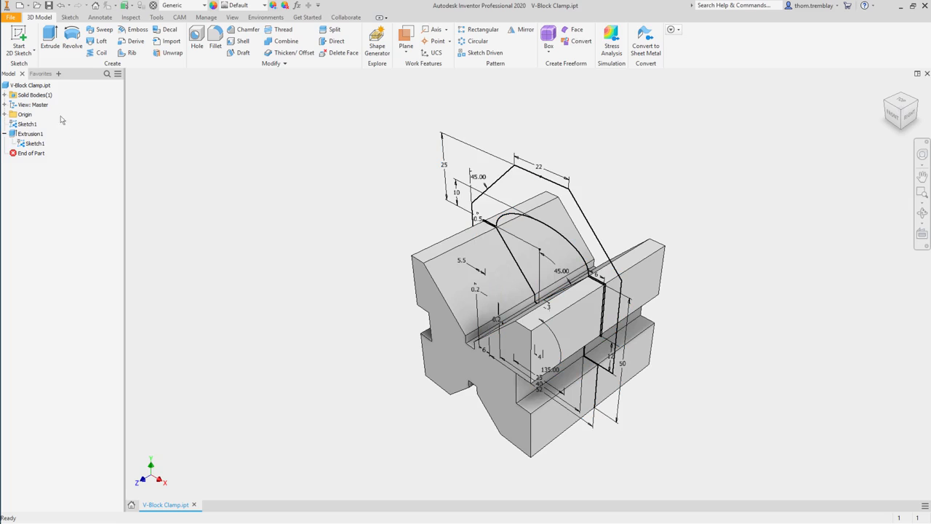
# - Extrude the arch-shaped yoke profile of the shared sketch symmetrically by 22 mm as a new solid body
pyautogui.click(49, 37)
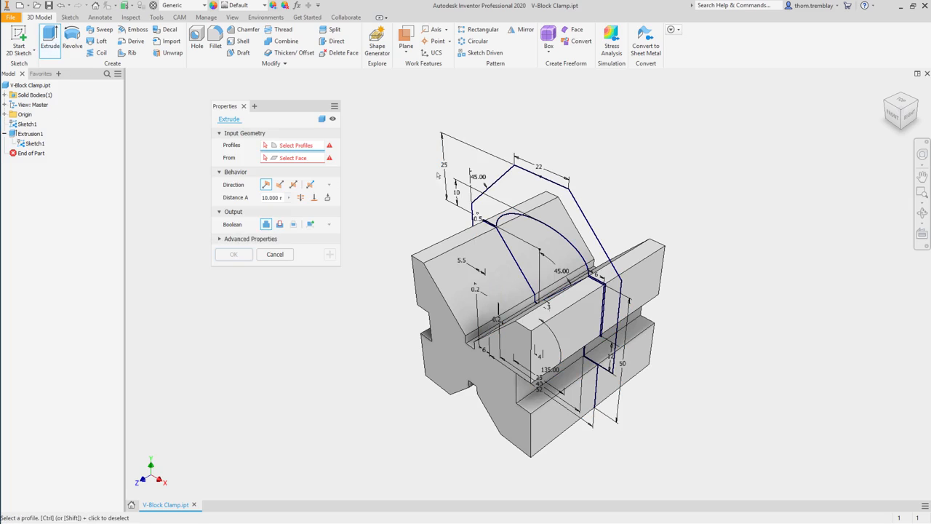
pyautogui.click(507, 191)
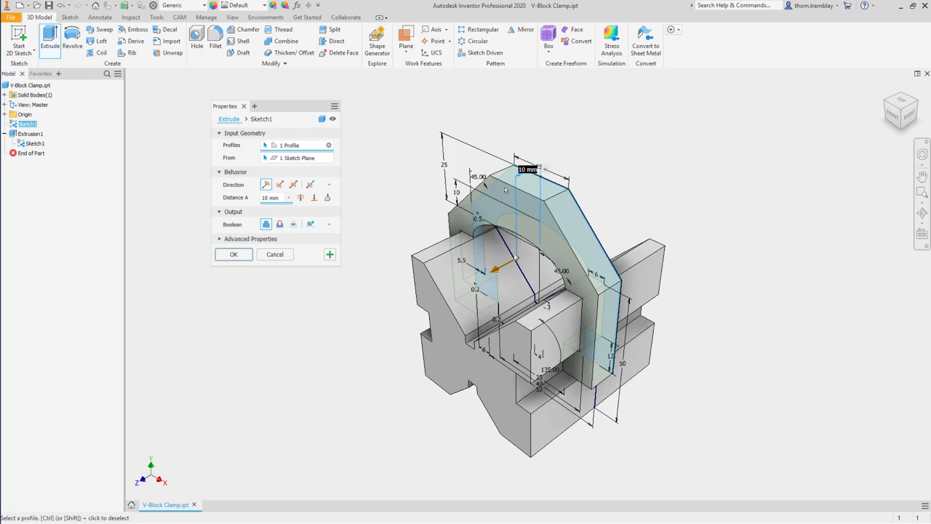
pyautogui.click(294, 185)
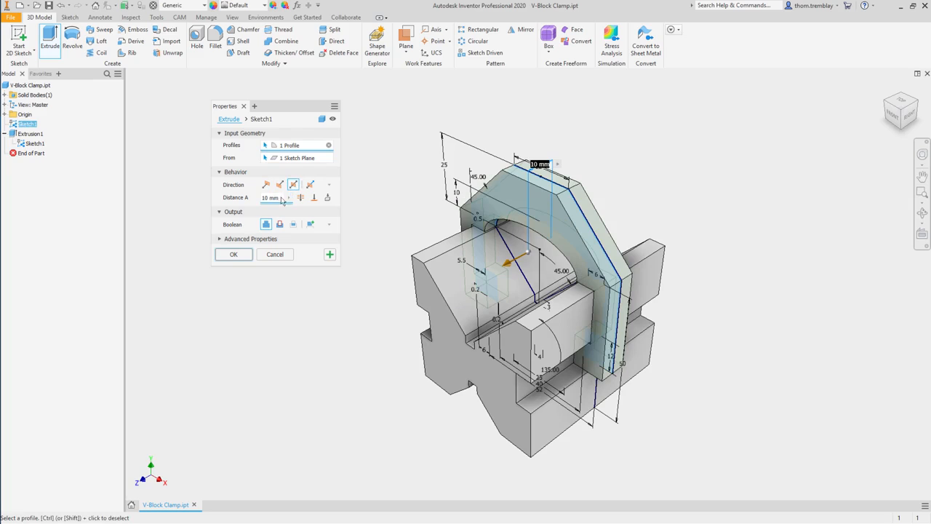
pyautogui.write('22')
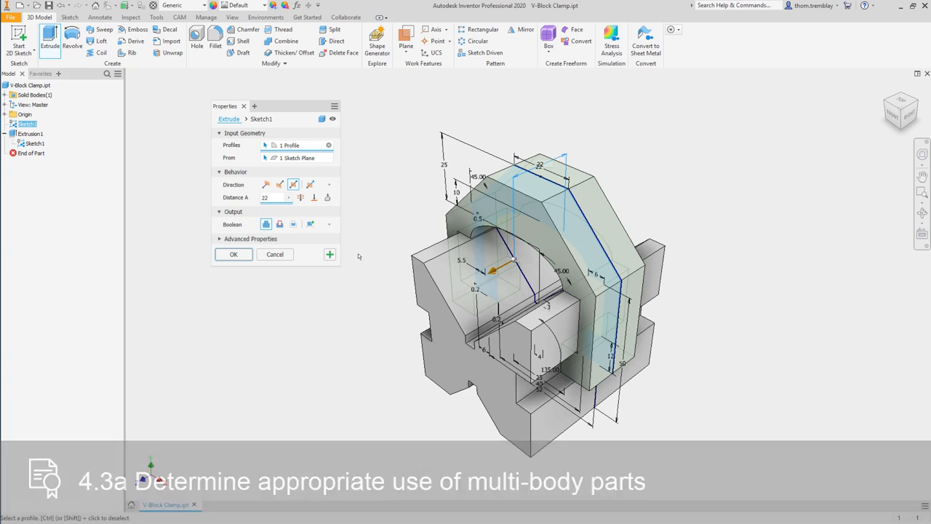
pyautogui.click(311, 224)
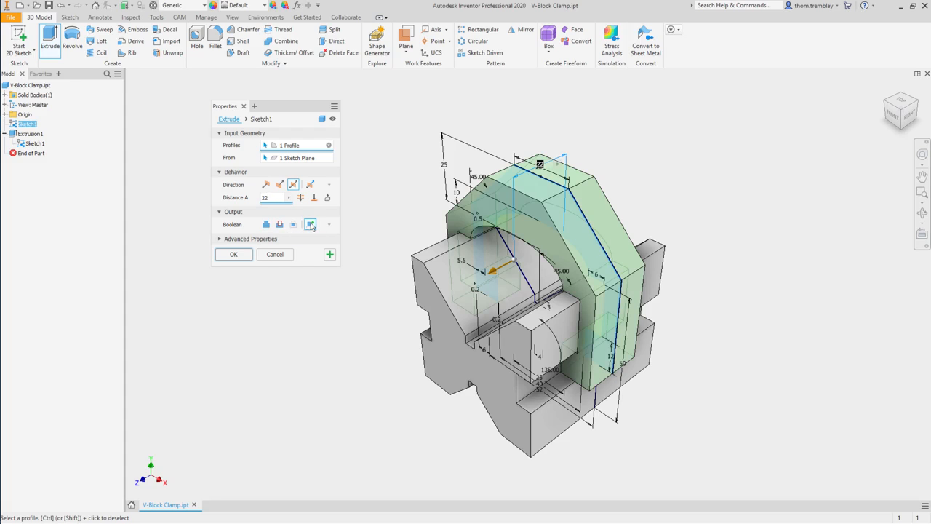
pyautogui.click(243, 254)
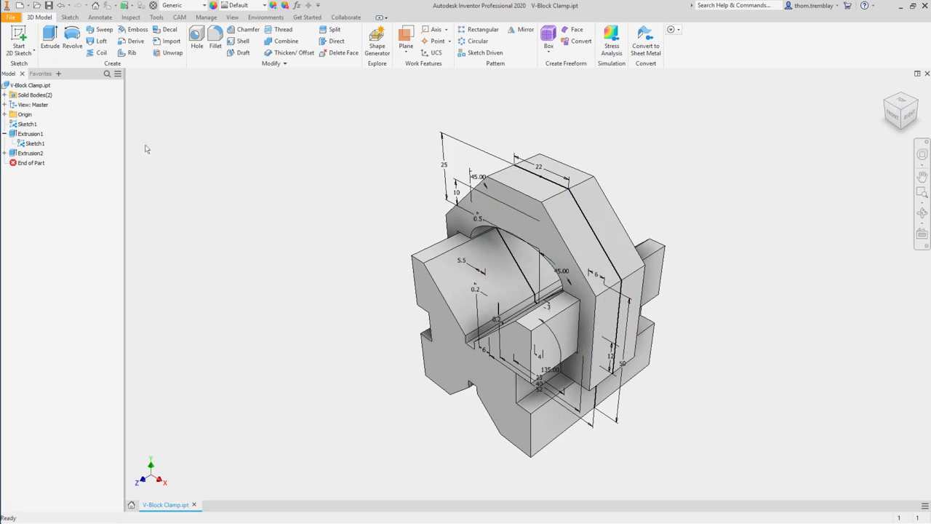
# - Rename the V-block solid body as Base and the arch-shaped solid body as Yoke
pyautogui.click(4, 96)
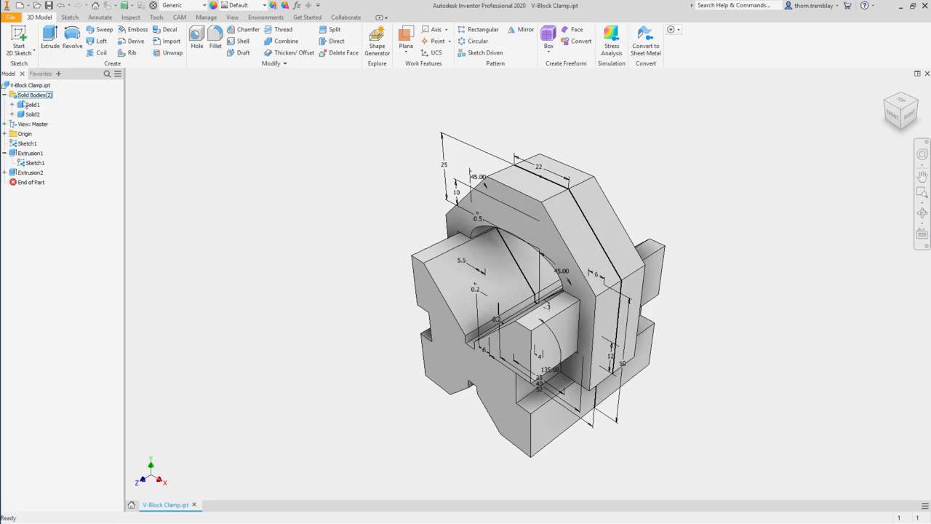
pyautogui.click(30, 106)
pyautogui.click(30, 106)
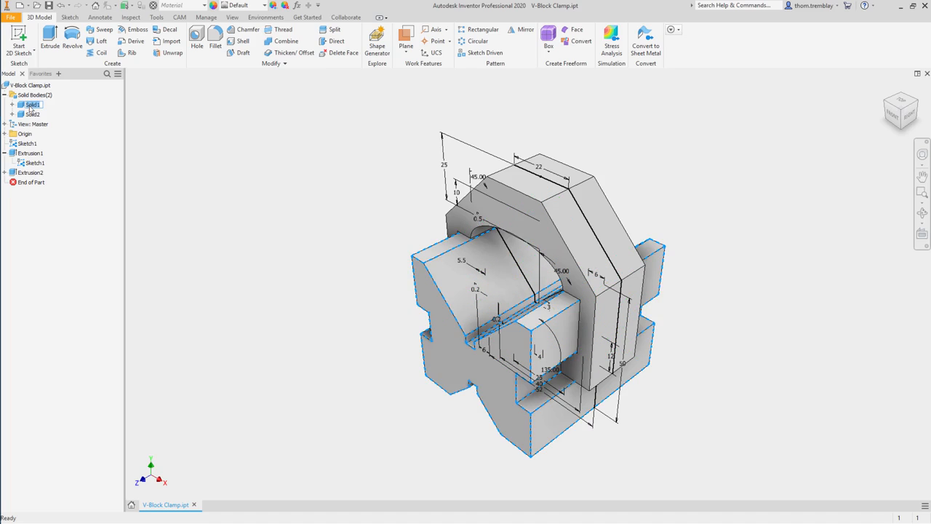
pyautogui.write('Base')
pyautogui.click(32, 115)
pyautogui.write('Yoke')
pyautogui.press('Return')
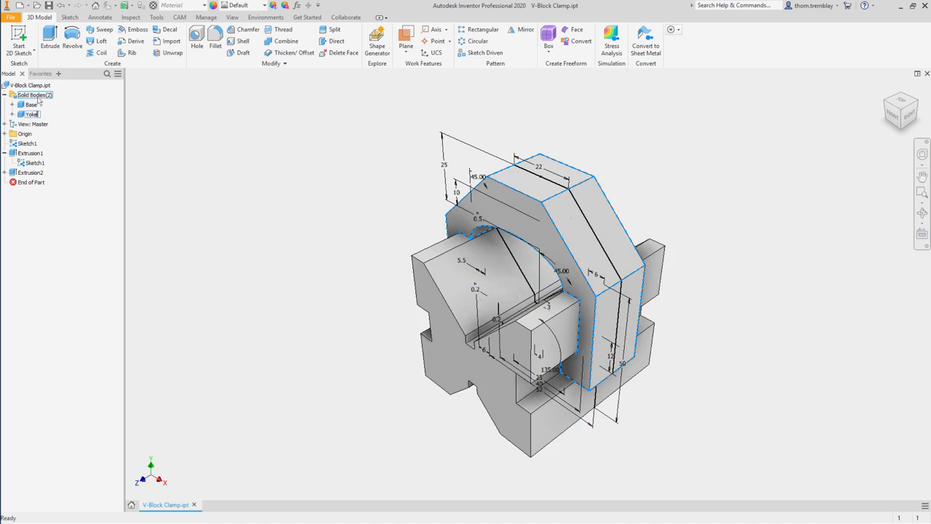
pyautogui.press('Escape')
# - Apply the Light Red appearance to the Yoke body and hide the shared sketch
pyautogui.click(40, 115)
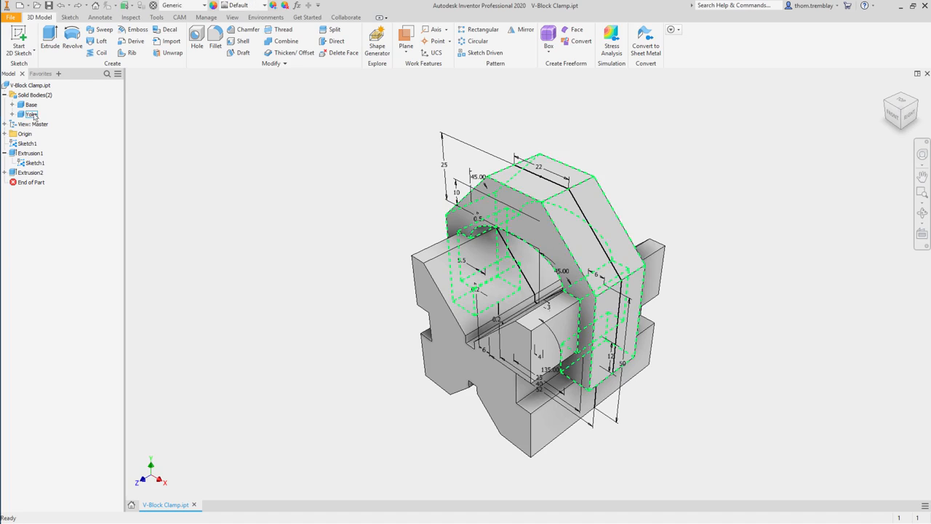
pyautogui.click(264, 6)
pyautogui.scroll(-1, 248, 209)
pyautogui.scroll(-2, 248, 209)
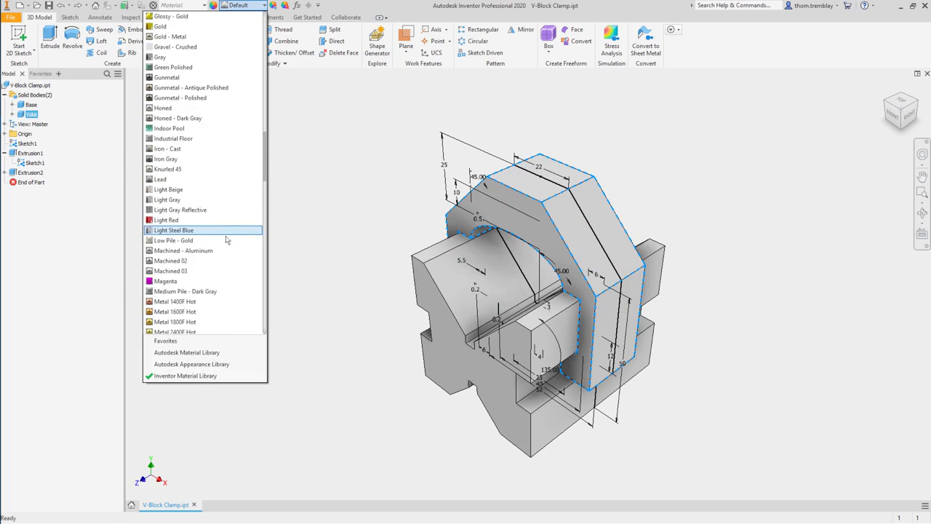
pyautogui.click(202, 219)
pyautogui.click(209, 229)
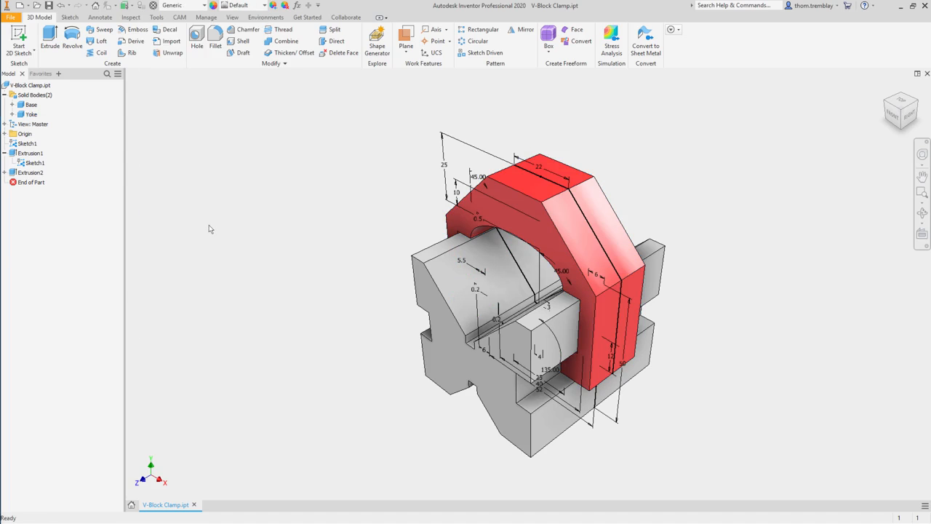
pyautogui.rightClick(34, 147)
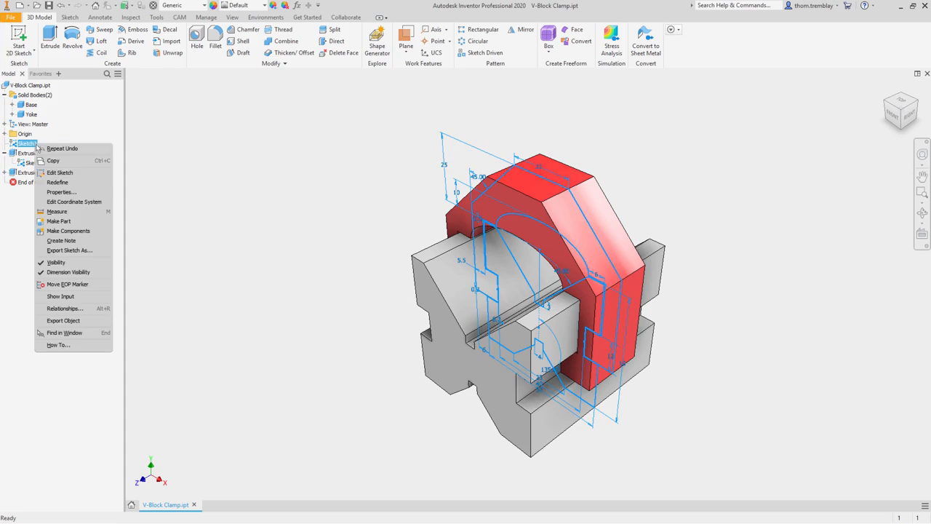
pyautogui.click(93, 266)
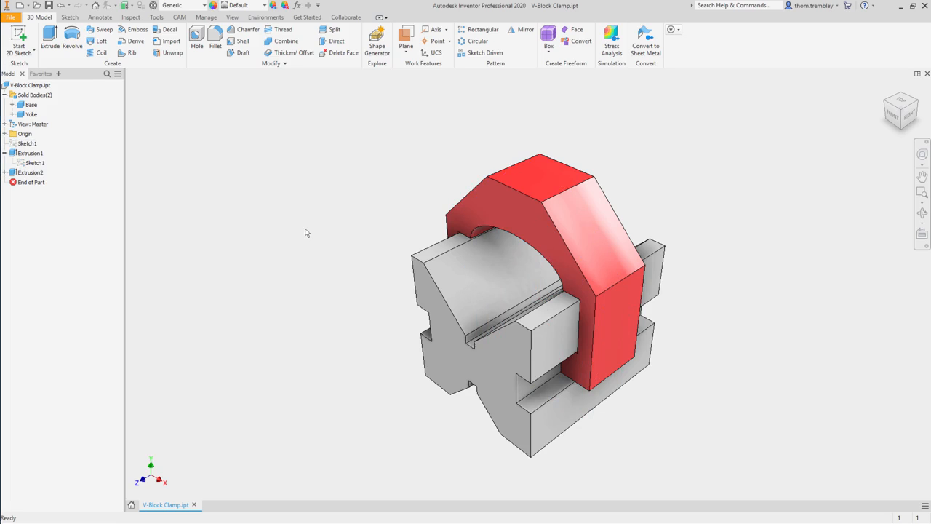
# - Import Clamp.stp into the part with the Convert Model option and composite surfaces
pyautogui.click(171, 42)
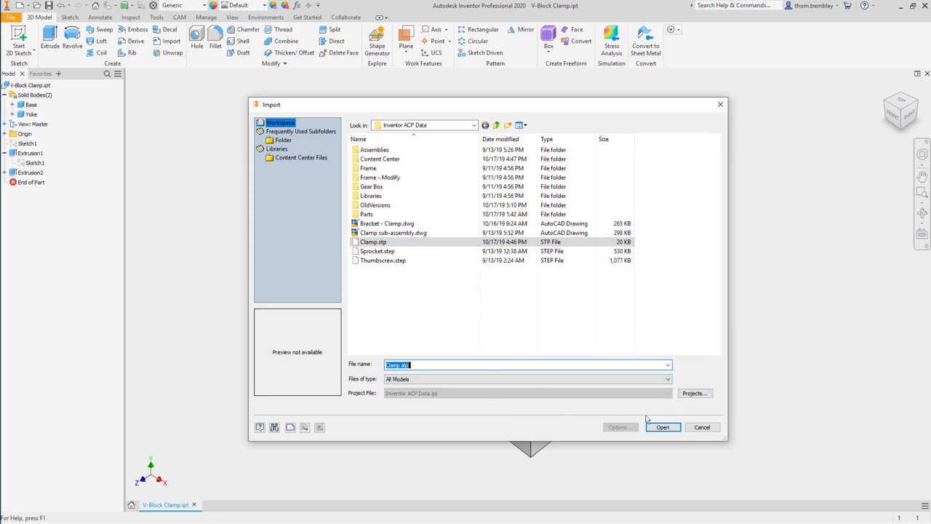
pyautogui.click(673, 430)
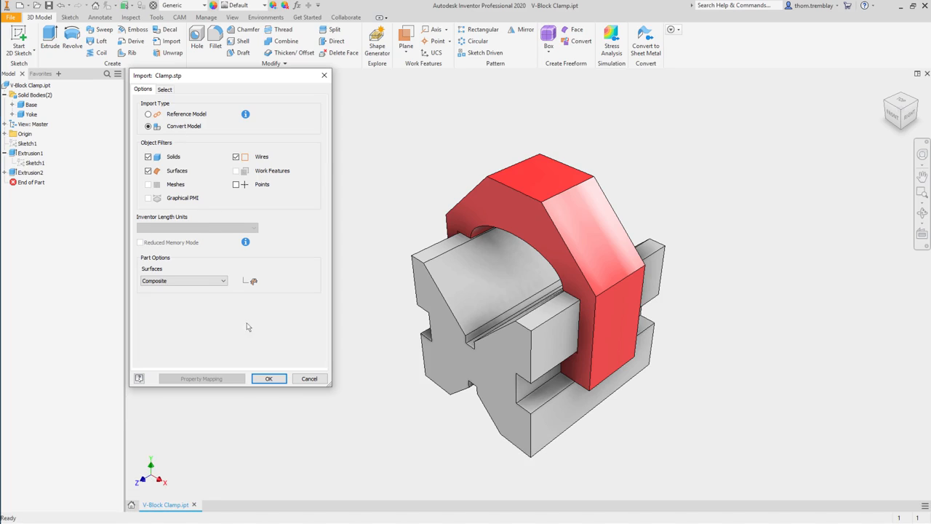
pyautogui.click(269, 379)
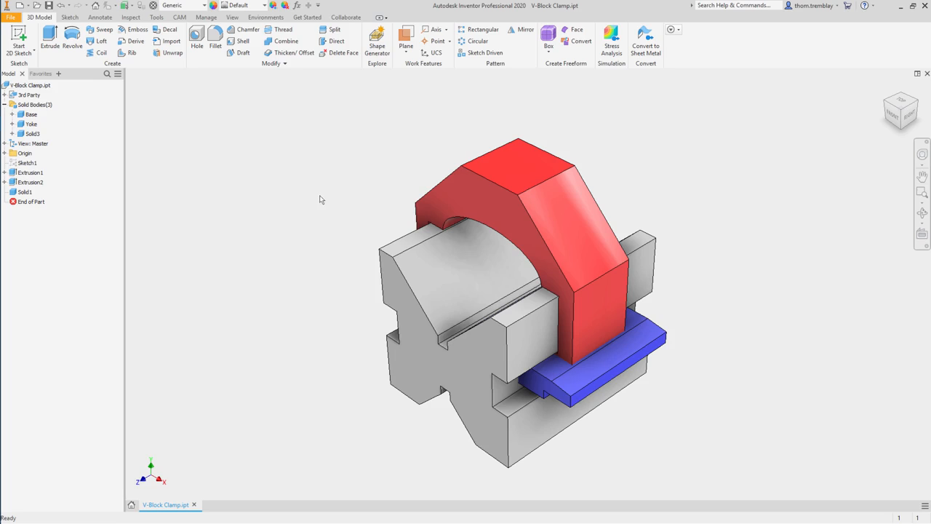
# - Use Direct edit to move the imported clamp solid horizontally to the base's opposite side, in a front view with Perspective with Ortho Faces
pyautogui.click(334, 41)
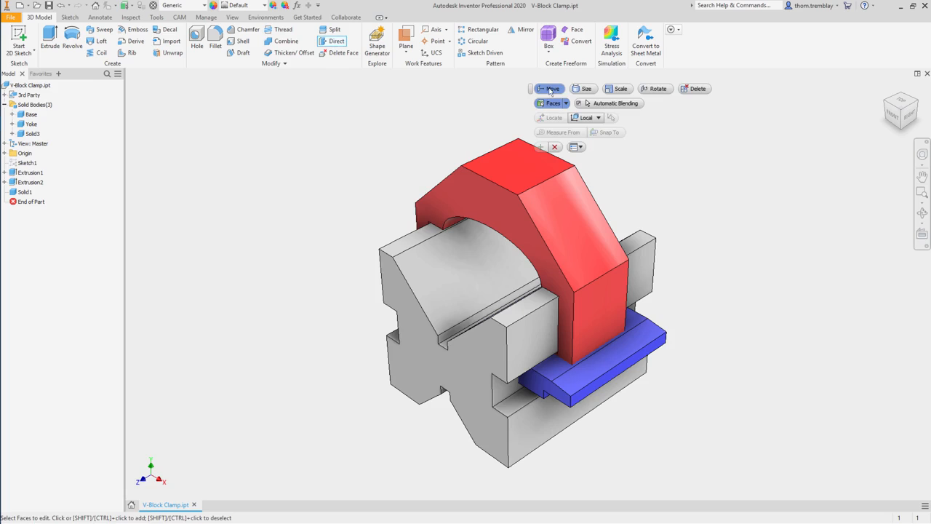
pyautogui.click(566, 105)
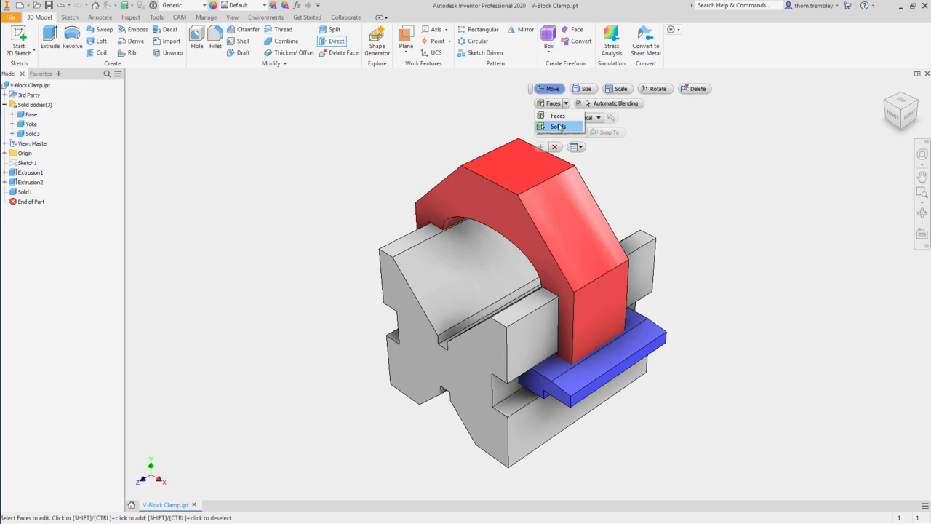
pyautogui.click(558, 127)
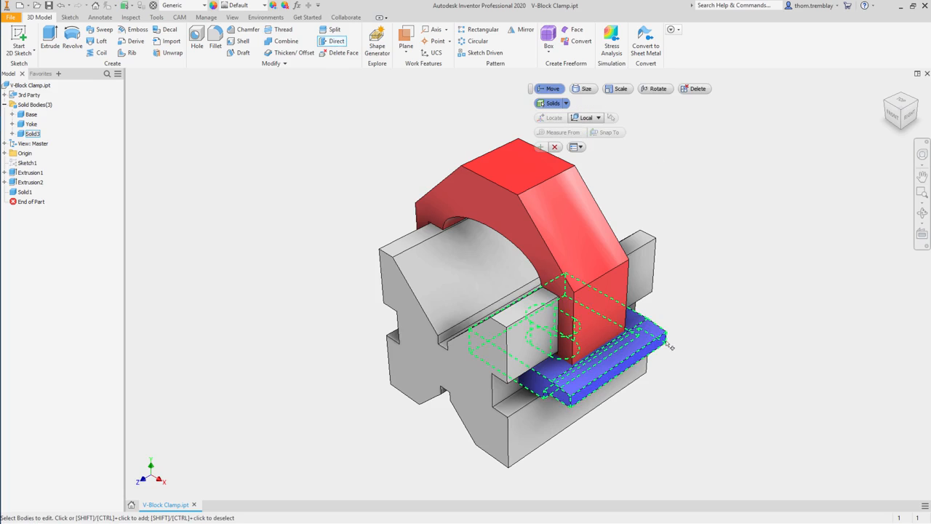
pyautogui.click(644, 336)
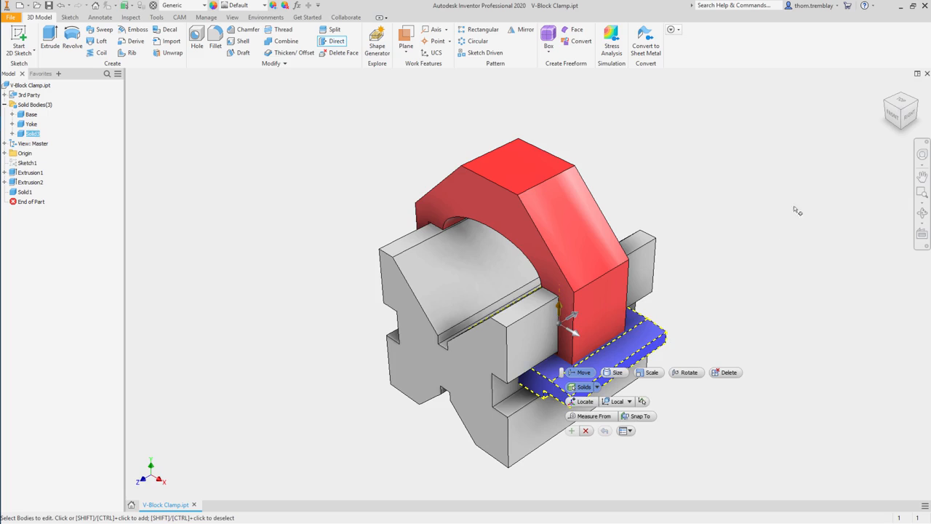
pyautogui.click(894, 118)
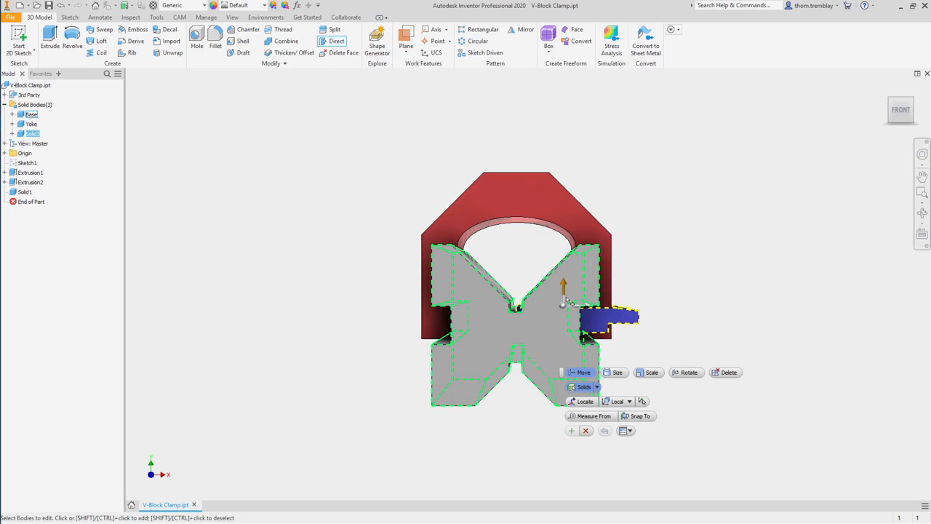
pyautogui.click(920, 125)
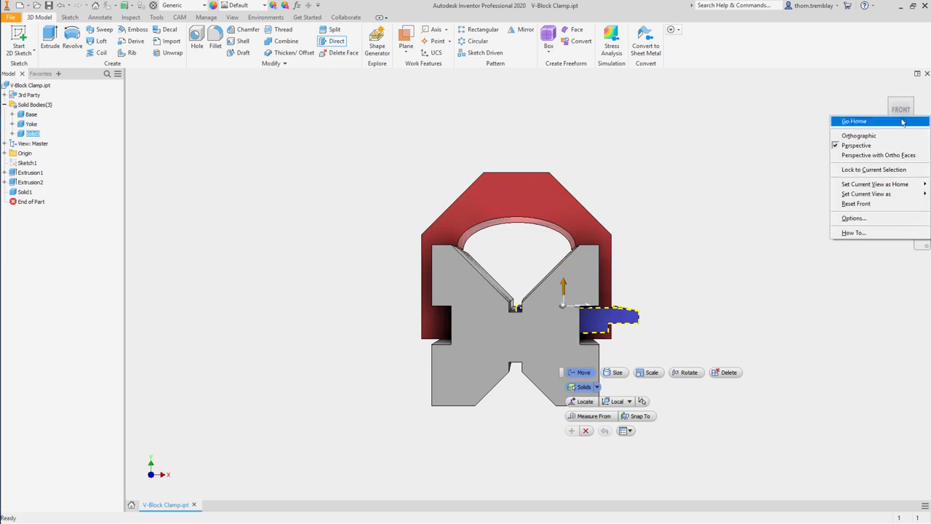
pyautogui.click(862, 153)
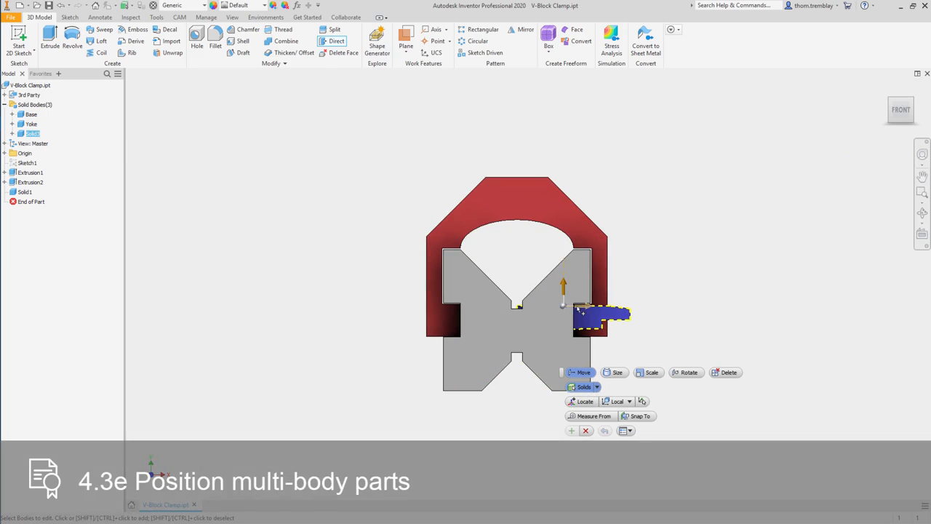
pyautogui.moveTo(585, 310); pyautogui.dragTo(419, 318)
# - Move the imported clamp solid vertically by -21.5 mm against the base's lower side, apply the move and finish the direct edit
pyautogui.moveTo(391, 286); pyautogui.dragTo(391, 351)
pyautogui.scroll(-5, 428, 419)
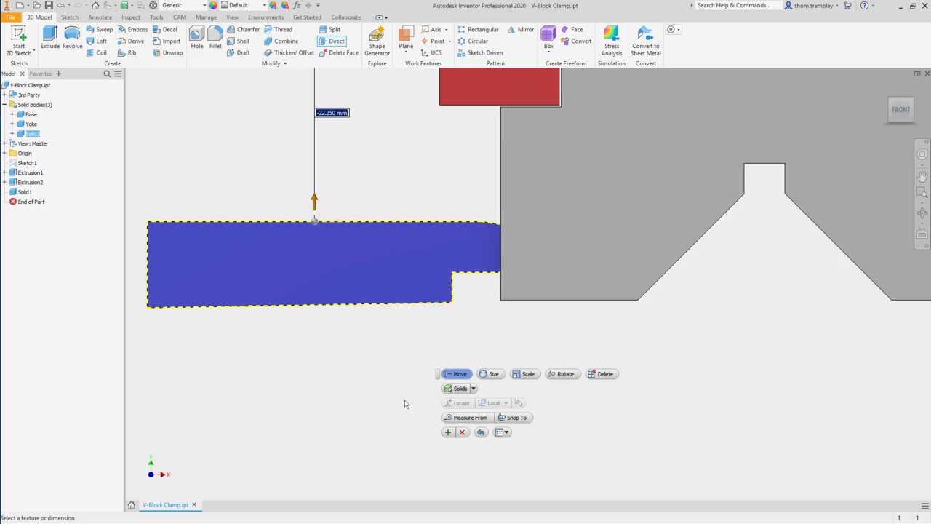
pyautogui.moveTo(314, 202); pyautogui.dragTo(314, 194)
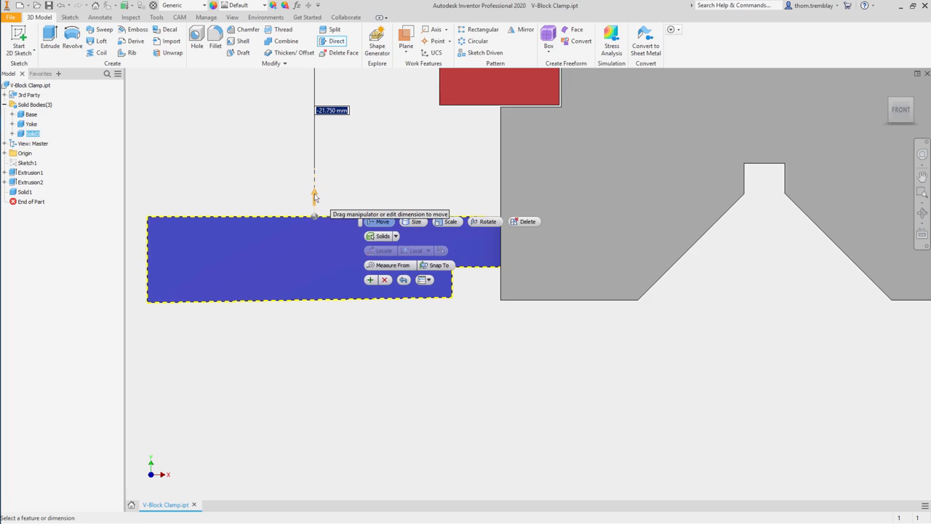
pyautogui.write('-21.5')
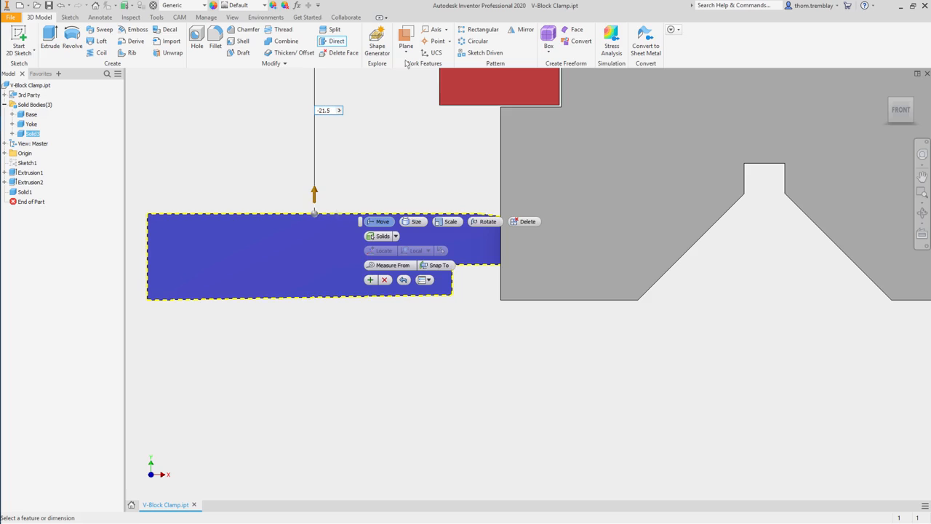
pyautogui.click(371, 279)
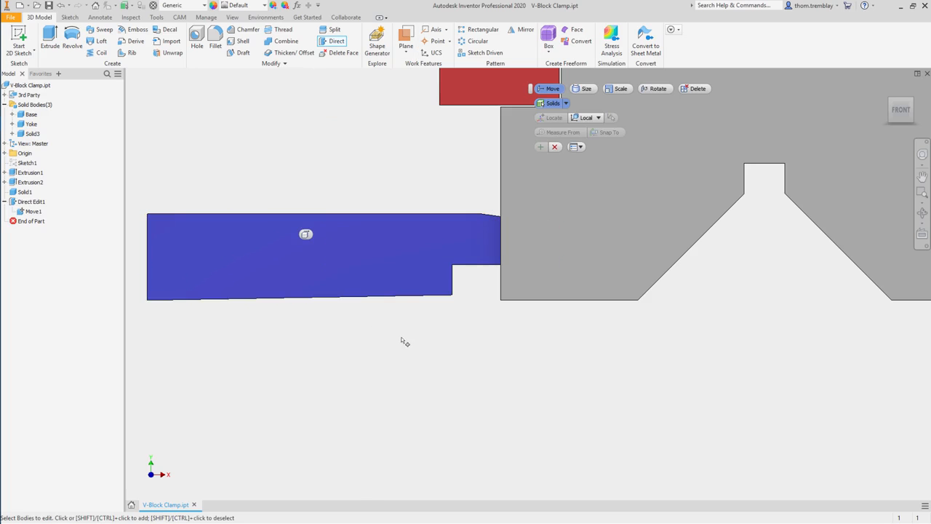
pyautogui.keyDown('shift'); pyautogui.moveTo(405, 330); pyautogui.dragTo(606, 393, button='middle'); pyautogui.keyUp('shift')
pyautogui.moveTo(606, 393); pyautogui.dragTo(540, 384, button='right')
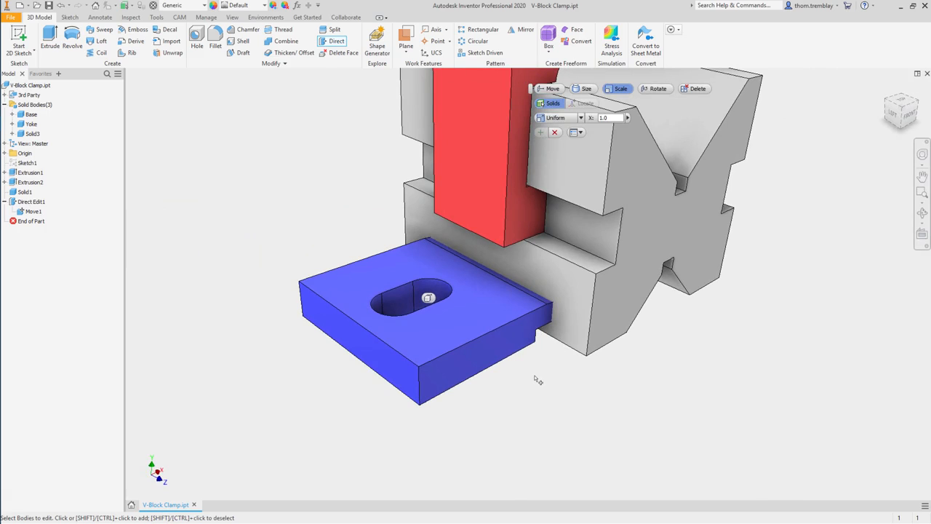
pyautogui.click(555, 133)
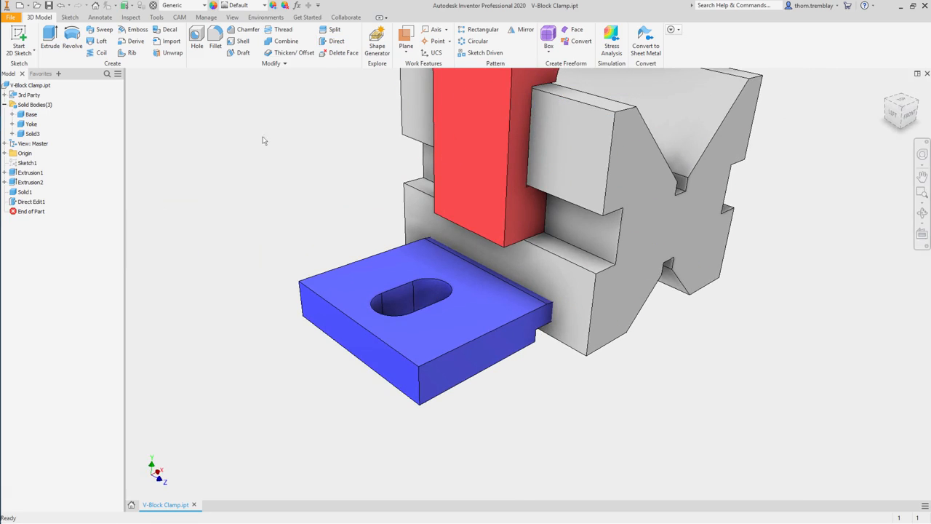
# - Combine the bodies with a Cut operation, using the V-block as base and the imported clamp solid as toolbody, without keeping the toolbody
pyautogui.click(276, 44)
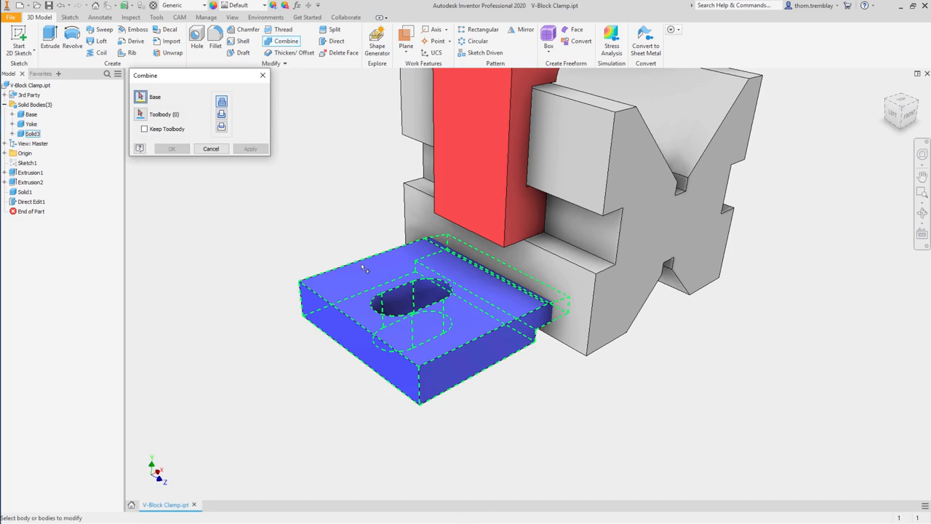
pyautogui.click(412, 213)
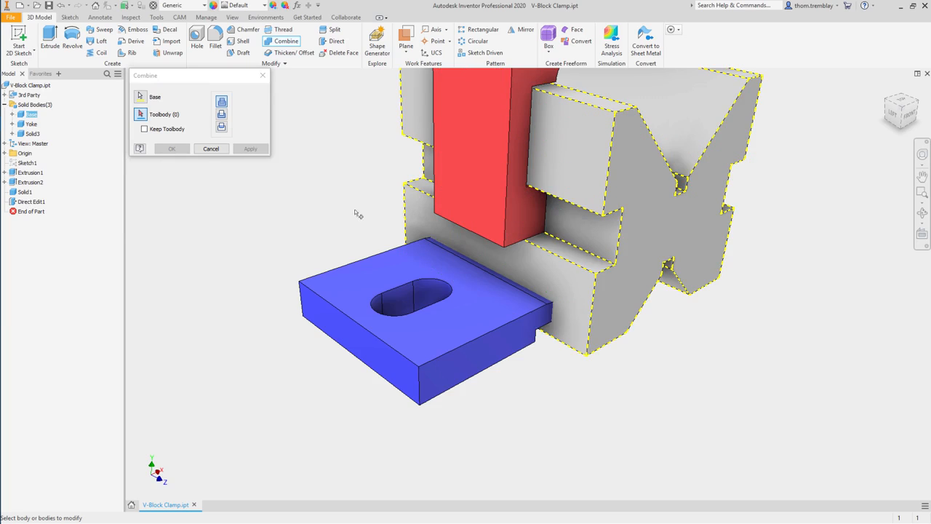
pyautogui.click(140, 114)
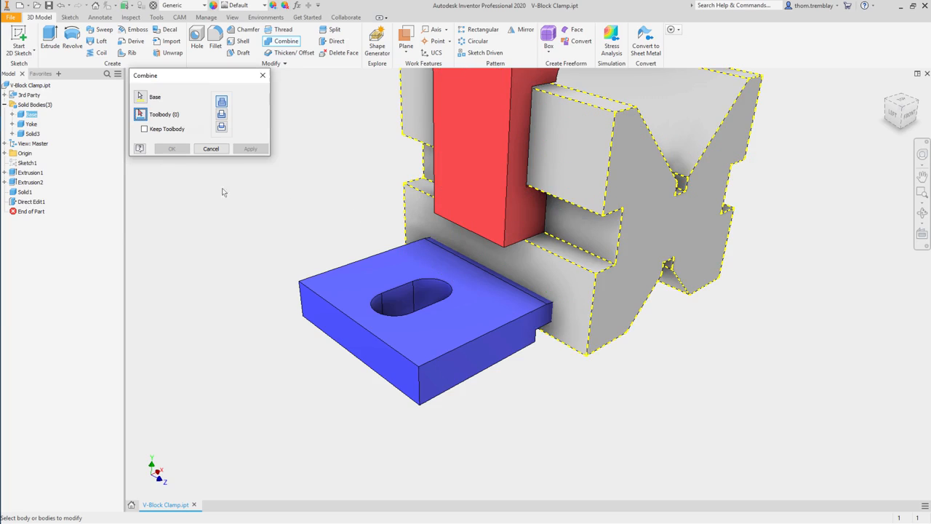
pyautogui.click(339, 273)
pyautogui.click(222, 114)
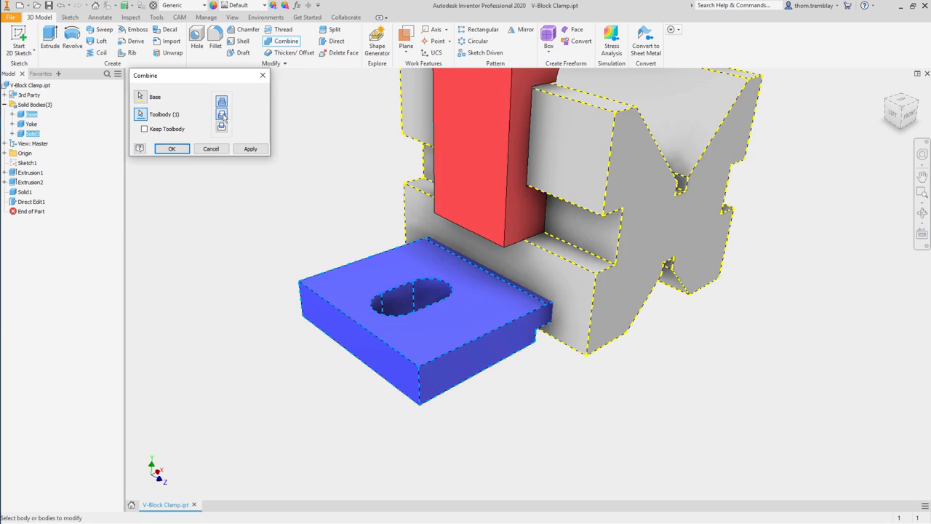
pyautogui.click(172, 148)
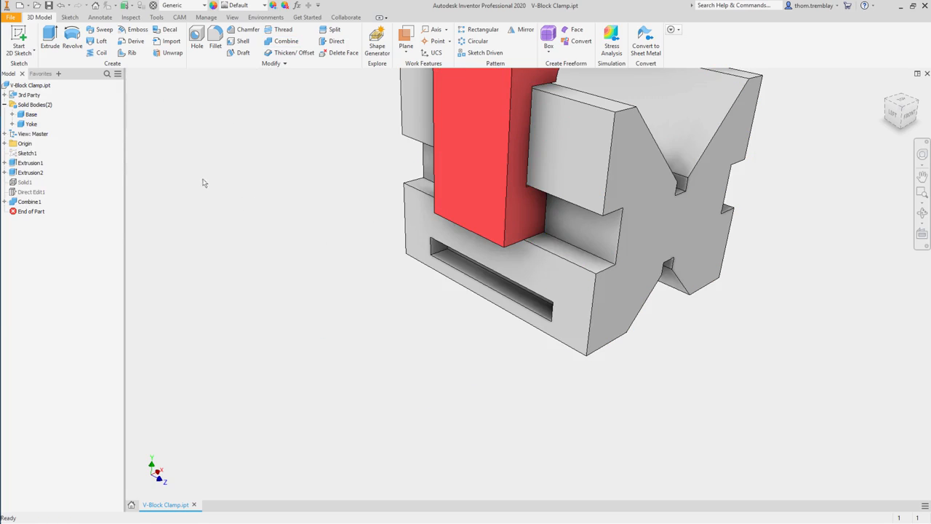
# - Circular-pattern the combine cut around the Y Axis with 2 occurrences over 360 deg to slot the base's opposite side
pyautogui.moveTo(324, 381)
pyautogui.keyDown('shift'); pyautogui.mouseDown(button='middle')
pyautogui.moveTo(328, 368)
pyautogui.moveTo(349, 361)
pyautogui.moveTo(324, 379)
pyautogui.mouseUp(button='middle'); pyautogui.keyUp('shift')
pyautogui.keyDown('shift'); pyautogui.moveTo(355, 330); pyautogui.dragTo(326, 352, button='middle'); pyautogui.keyUp('shift')
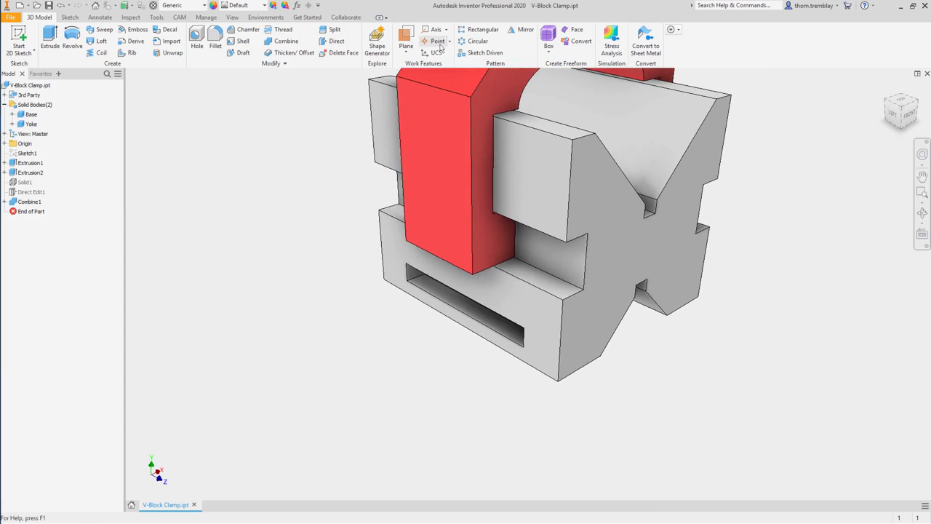
pyautogui.click(476, 41)
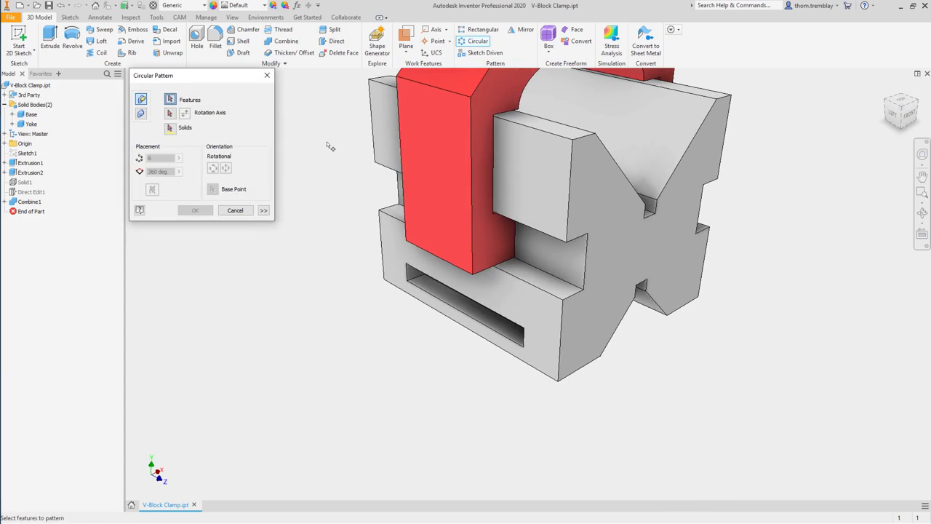
pyautogui.click(35, 202)
pyautogui.click(169, 113)
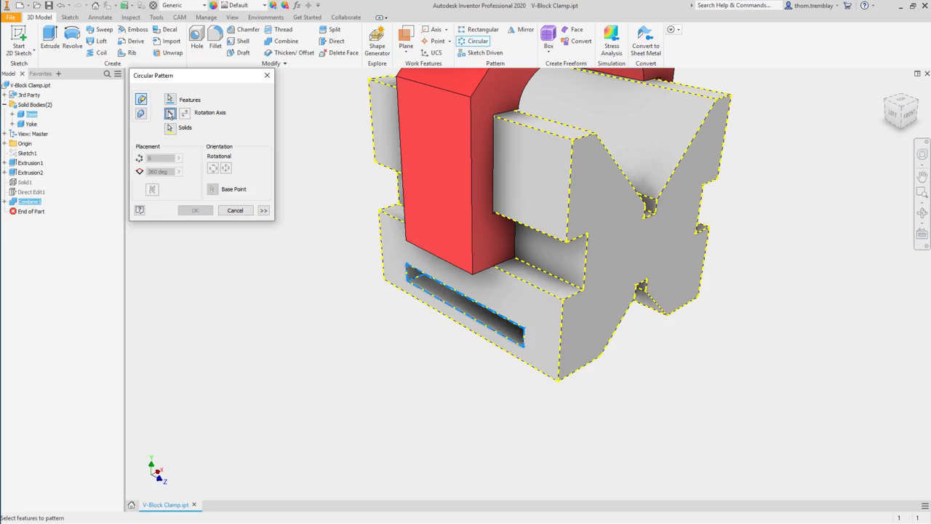
pyautogui.click(5, 144)
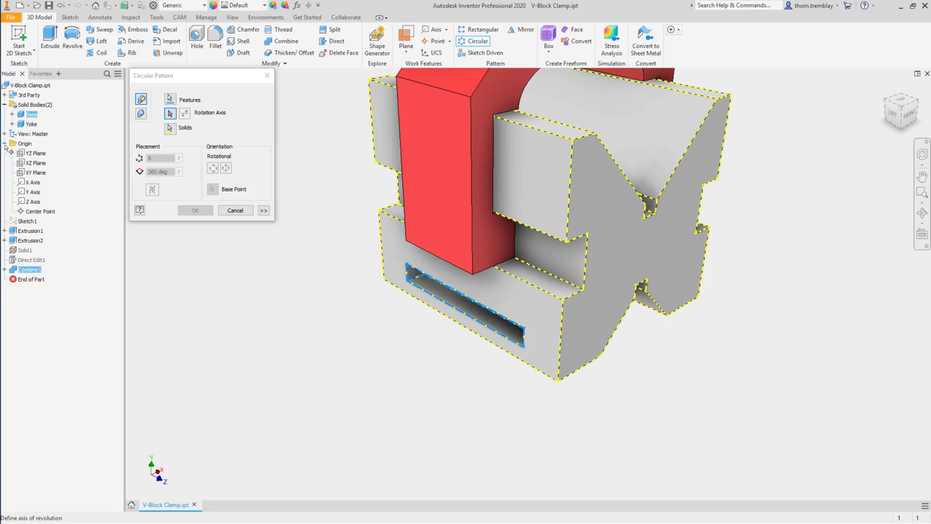
pyautogui.click(29, 192)
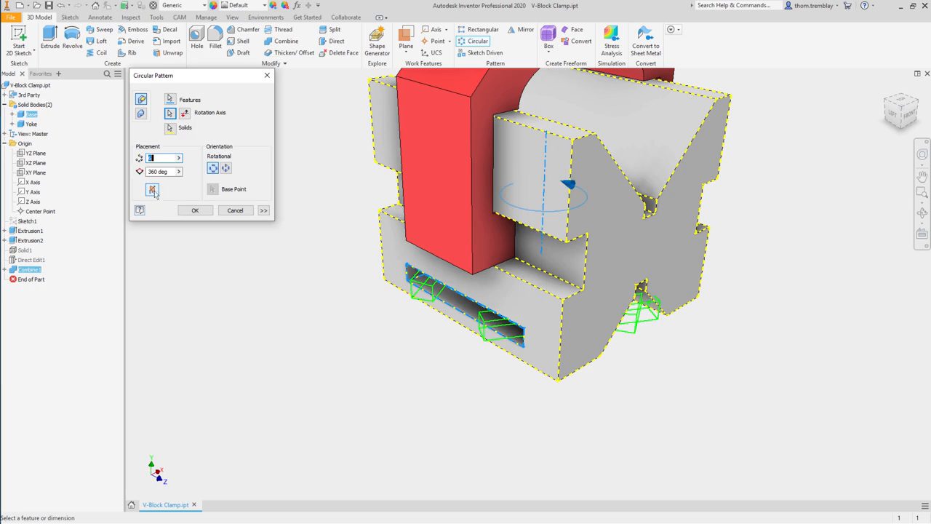
pyautogui.write('2')
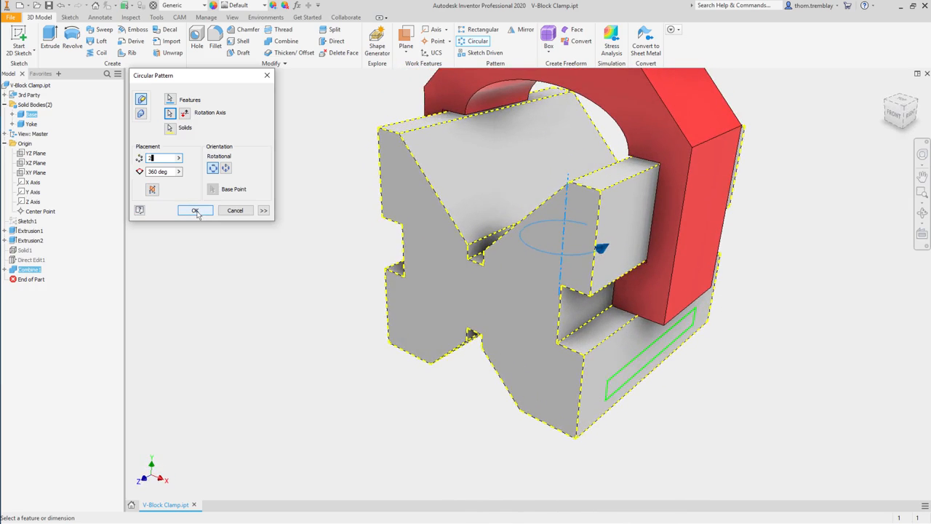
pyautogui.click(197, 211)
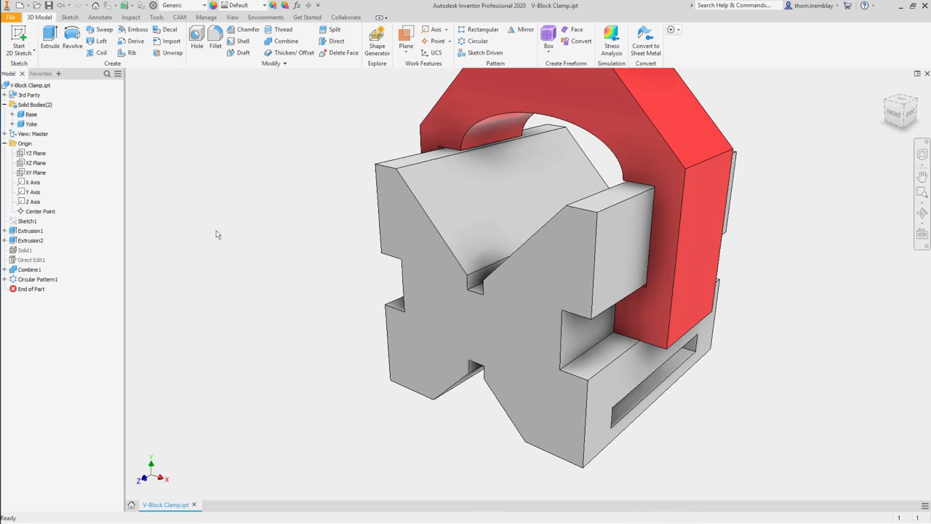
# - Make components from the Base and Yoke bodies, inserting them in the target assembly V-Block Clamp.iam with the Standard.iam template
pyautogui.scroll(-3, 216, 230)
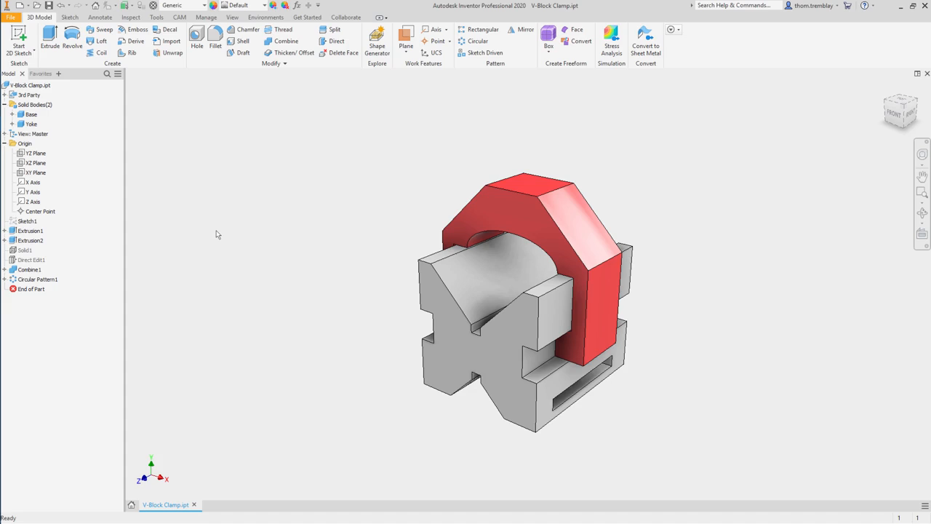
pyautogui.click(208, 18)
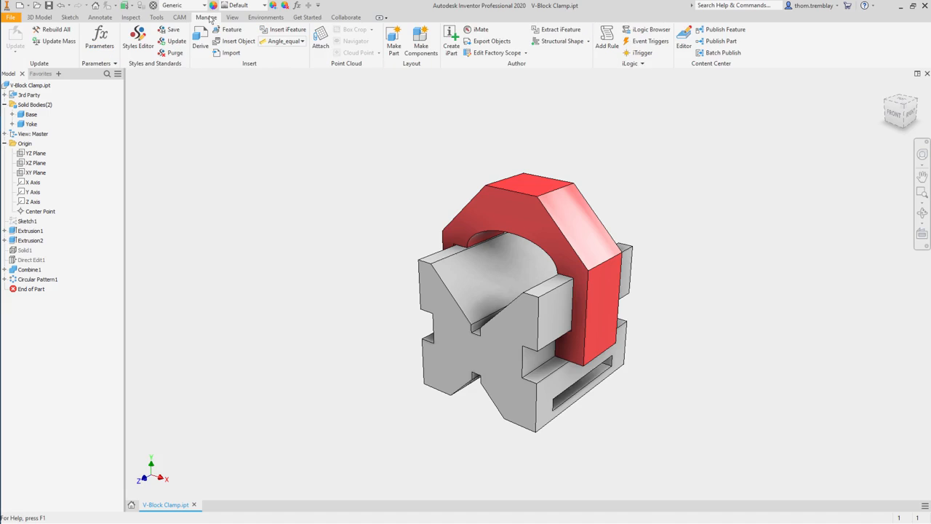
pyautogui.click(422, 45)
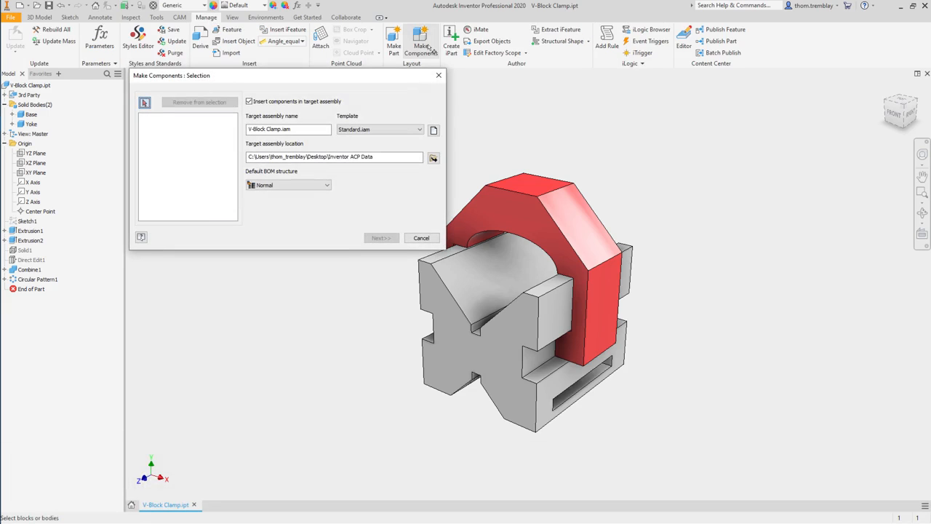
pyautogui.click(469, 347)
pyautogui.click(537, 223)
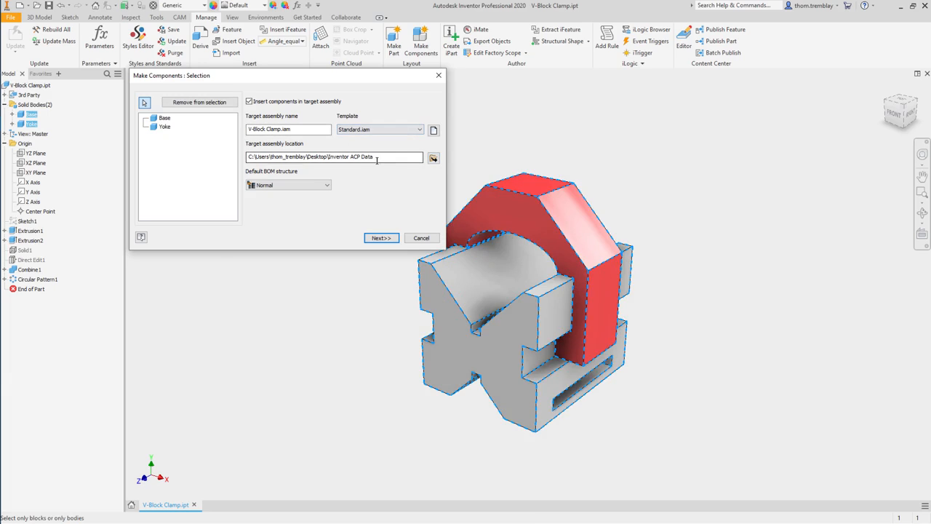
pyautogui.click(378, 238)
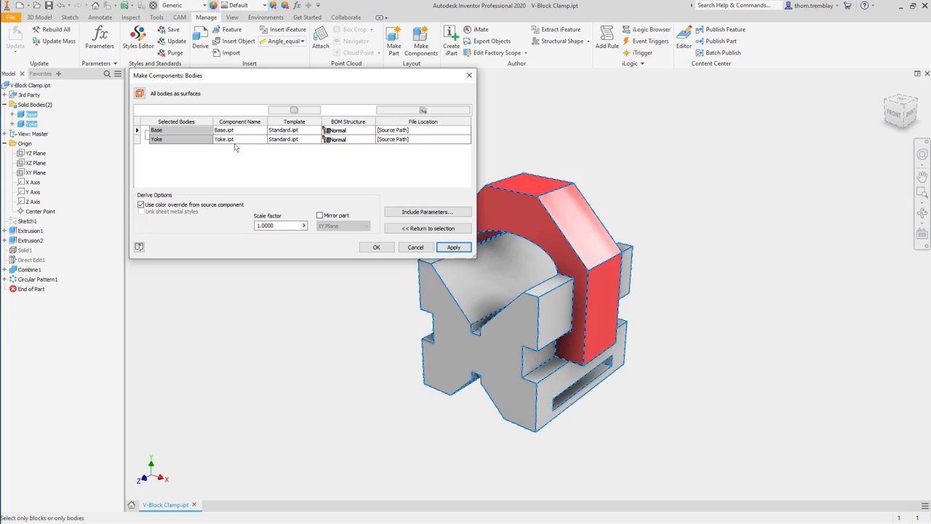
pyautogui.click(374, 248)
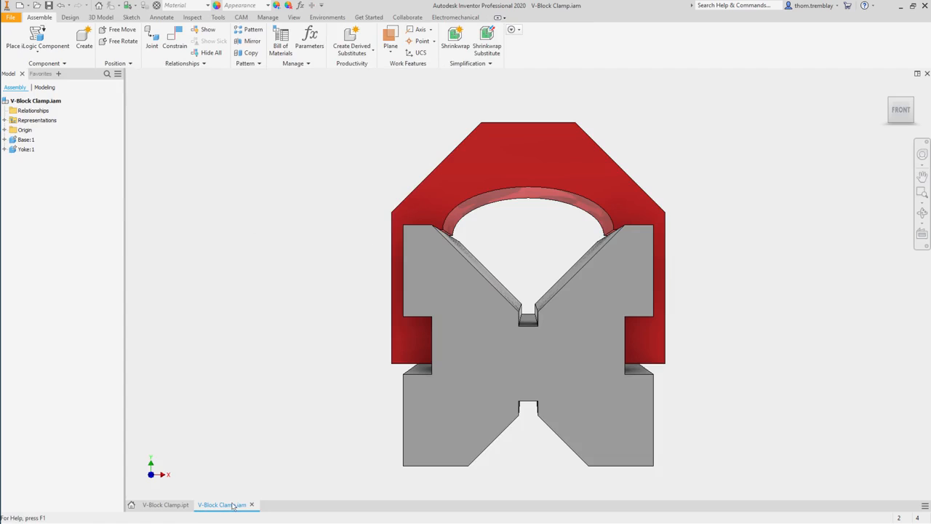
# - View the new assembly isometrically and open the yoke component for in-place editing
pyautogui.click(886, 87)
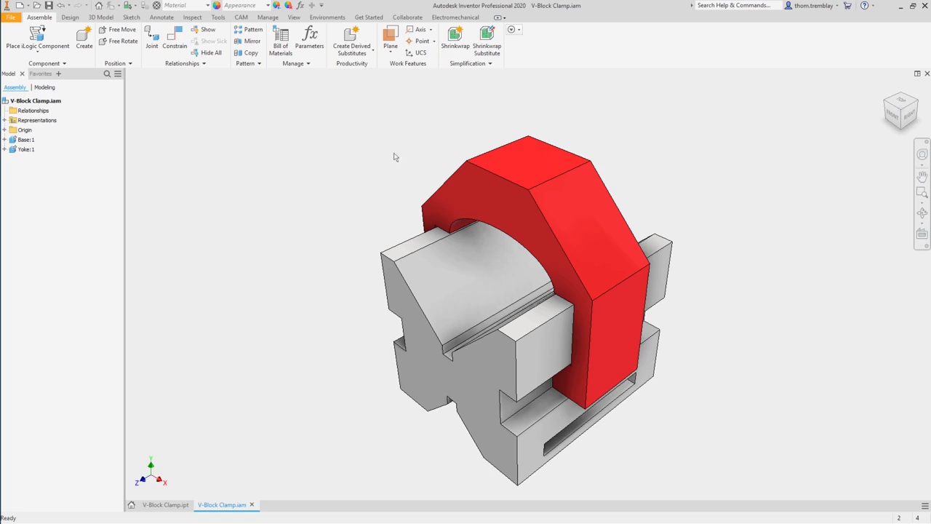
pyautogui.click(494, 176)
pyautogui.doubleClick(493, 176)
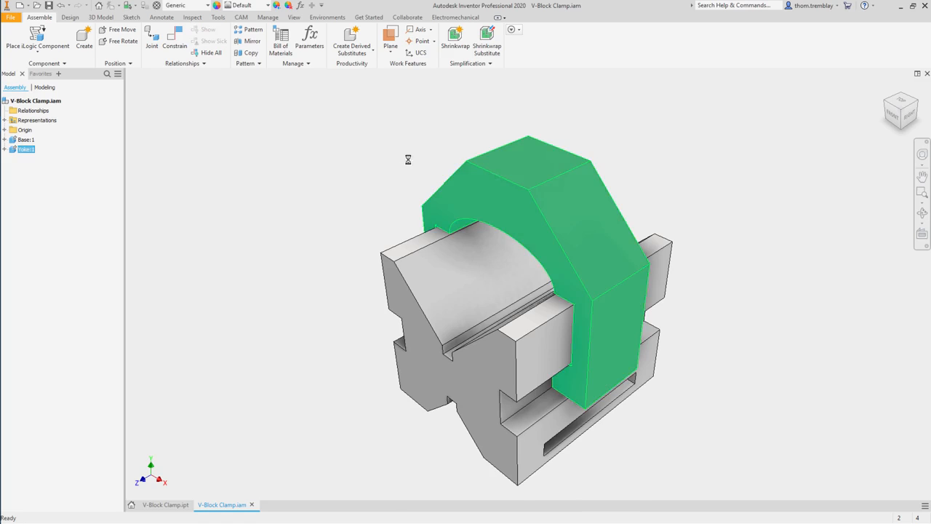
pyautogui.rightClick(356, 134)
pyautogui.click(376, 148)
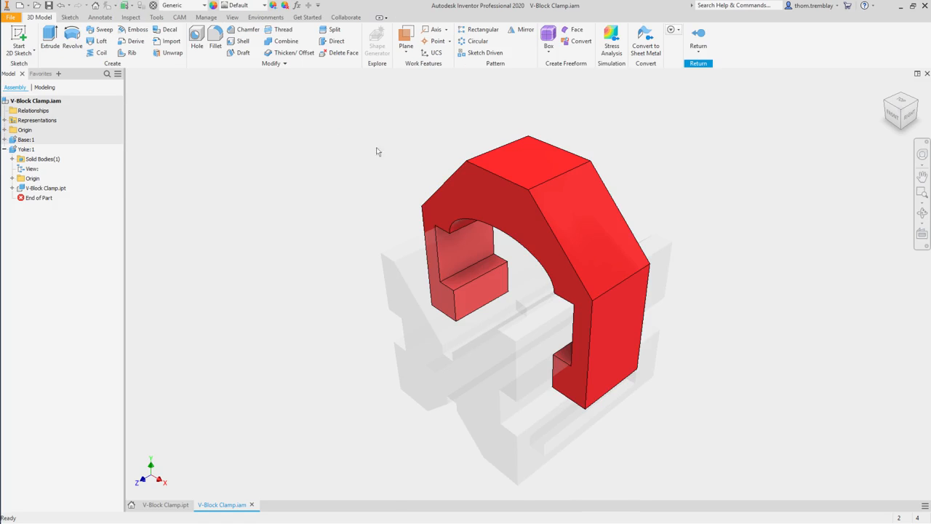
# - Place a clearance hole on the yoke's flat top face, positioned 11 mm from each of two adjacent edges
pyautogui.click(530, 157)
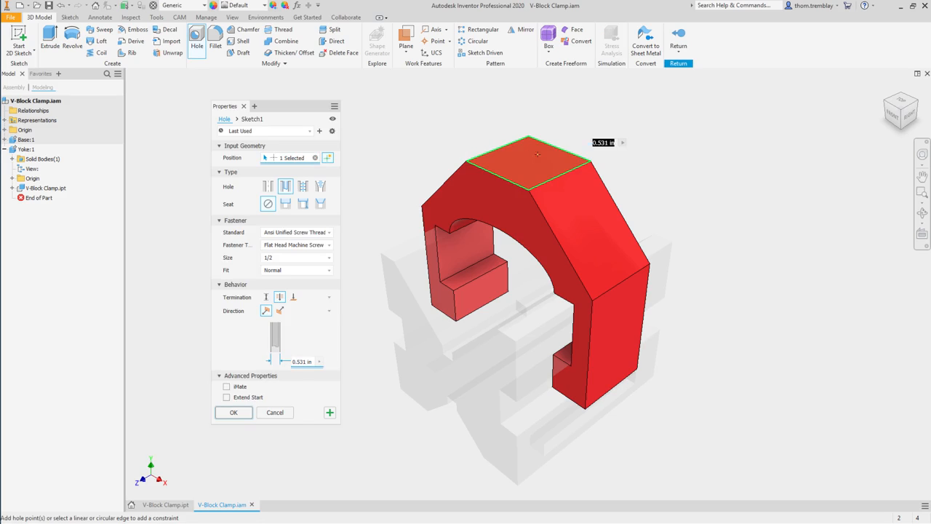
pyautogui.click(552, 147)
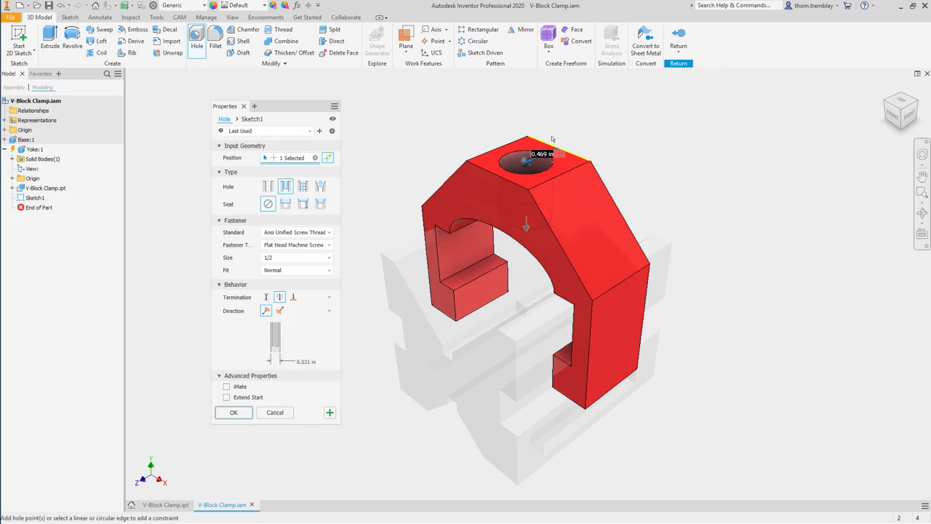
pyautogui.write('11mm')
pyautogui.press('Return')
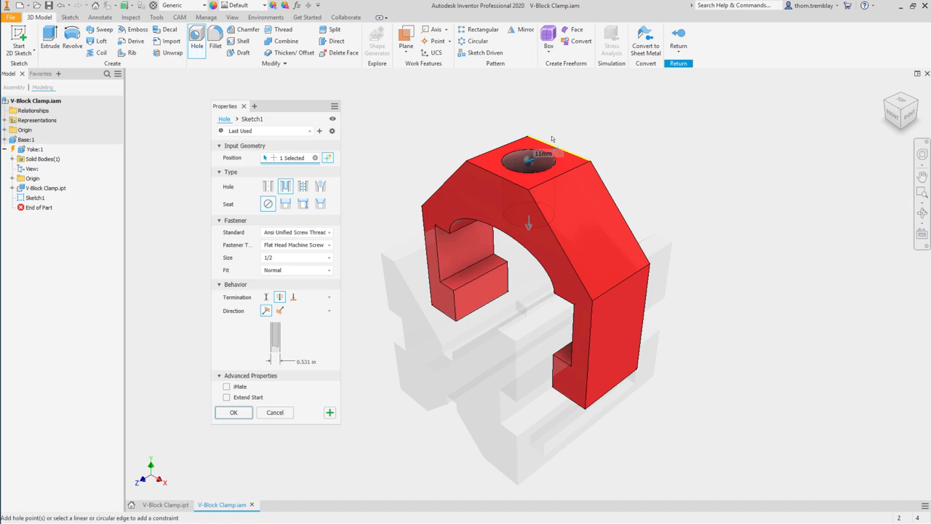
pyautogui.click(571, 172)
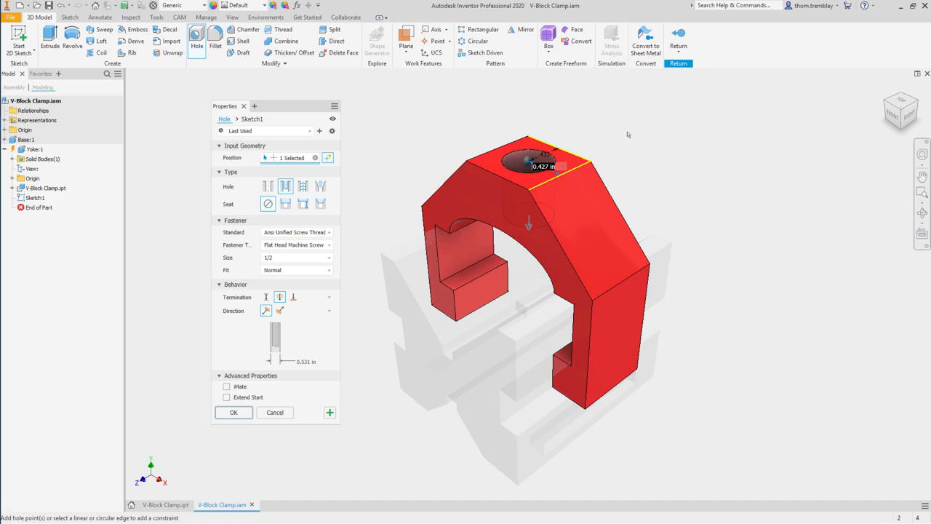
pyautogui.write('11mm')
# - Set the yoke hole's fastener to the ISO standard, Hex Head Cap Screw ISO type and size M12
pyautogui.click(306, 234)
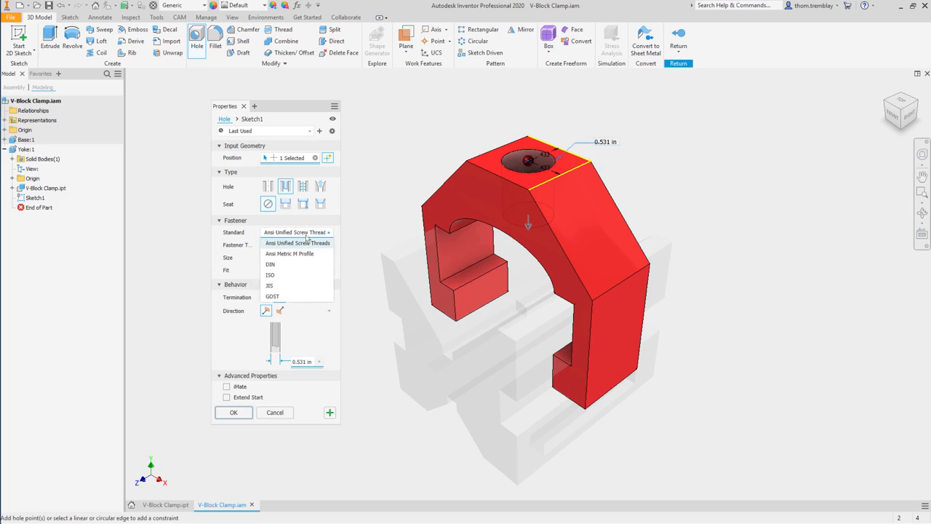
pyautogui.click(287, 275)
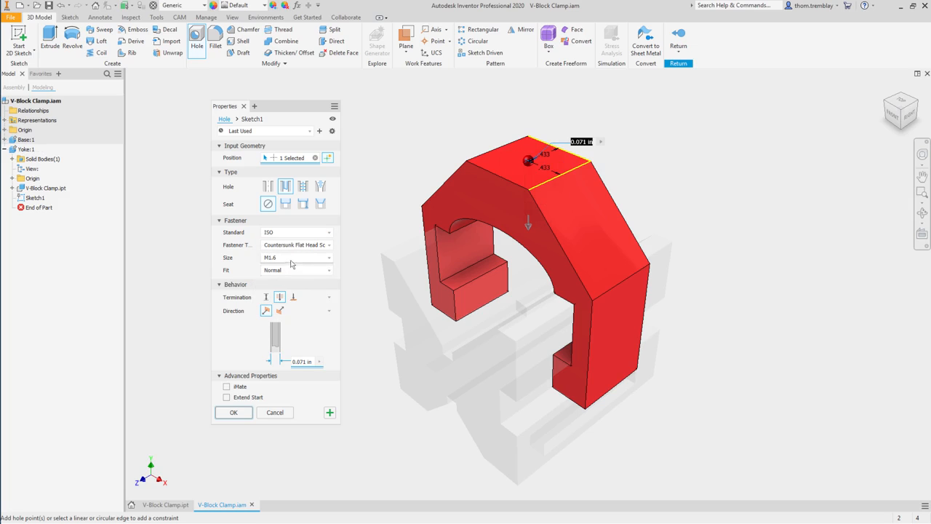
pyautogui.click(292, 259)
pyautogui.click(295, 245)
pyautogui.click(295, 245)
pyautogui.click(295, 275)
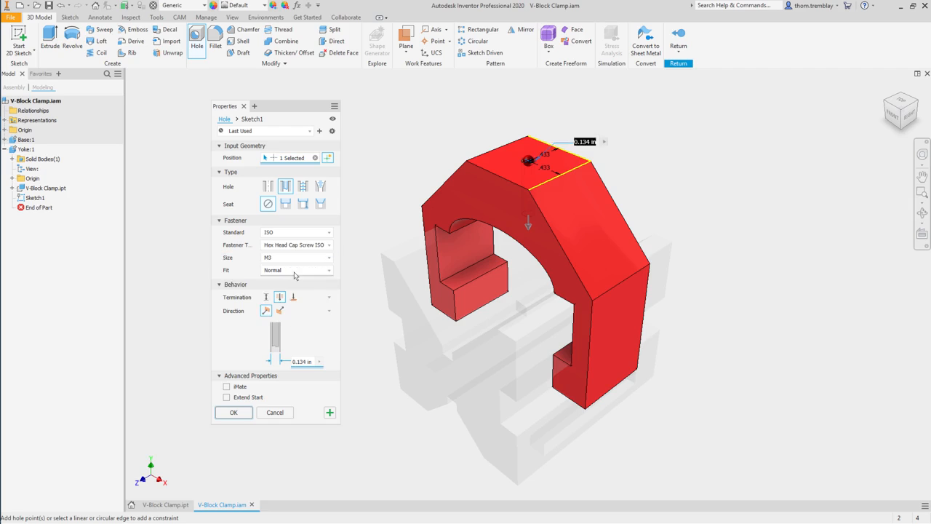
pyautogui.click(294, 258)
pyautogui.click(286, 336)
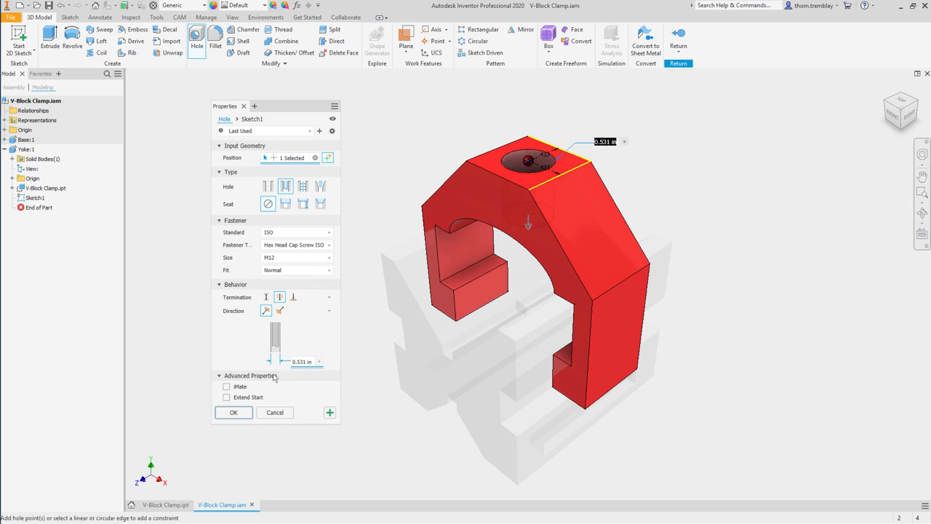
# - Create the M12 clearance hole in the yoke and return from in-place part editing to the top-level V-Block Clamp assembly
pyautogui.click(231, 412)
pyautogui.moveTo(307, 181)
pyautogui.keyDown('shift'); pyautogui.mouseDown(button='middle')
pyautogui.moveTo(313, 203)
pyautogui.moveTo(309, 176)
pyautogui.mouseUp(button='middle'); pyautogui.keyUp('shift')
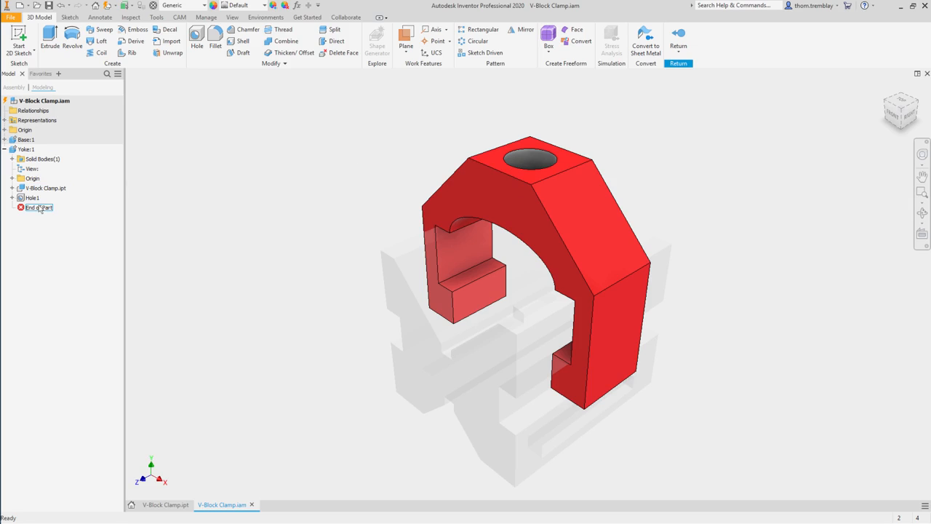
pyautogui.doubleClick(42, 102)
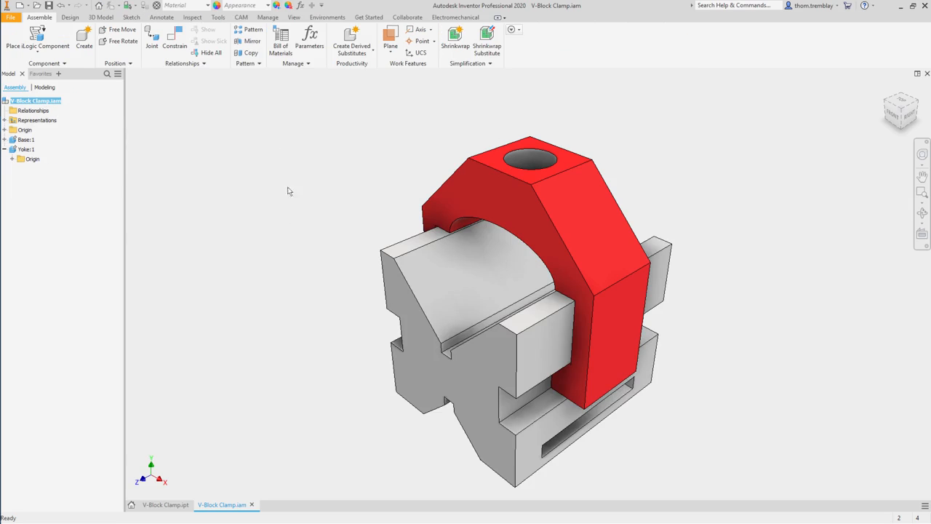
# - In V-Block Clamp.ipt, edit Sketch1 to set the base's overall height to 60 mm, and finish the sketch
pyautogui.click(168, 504)
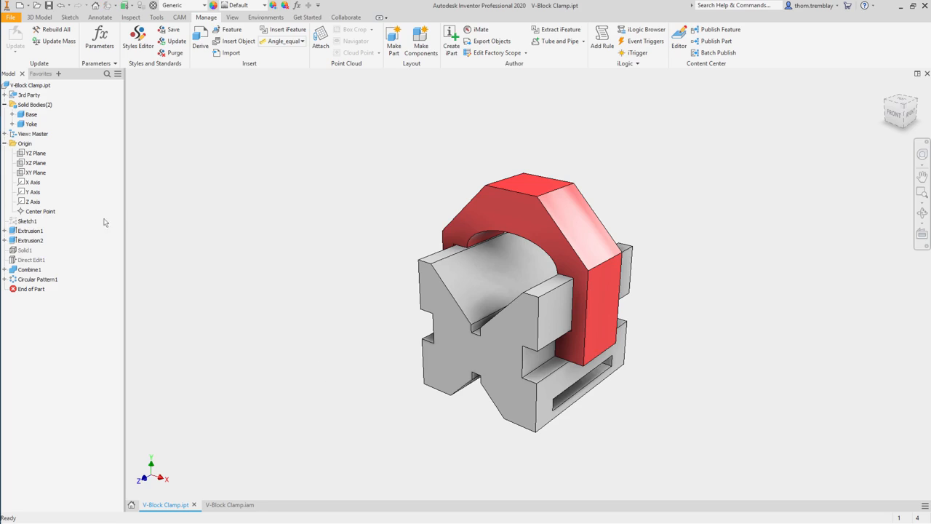
pyautogui.doubleClick(20, 222)
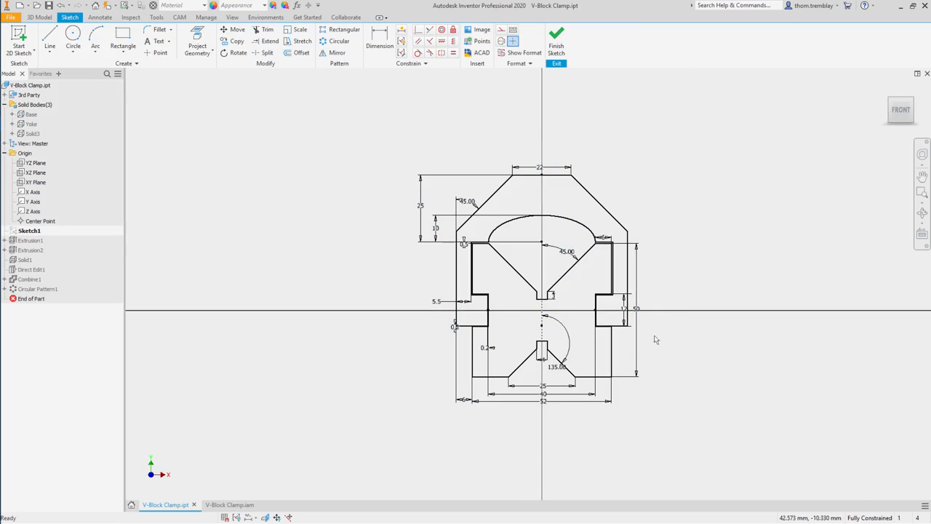
pyautogui.doubleClick(636, 333)
pyautogui.write('60')
pyautogui.press('Return')
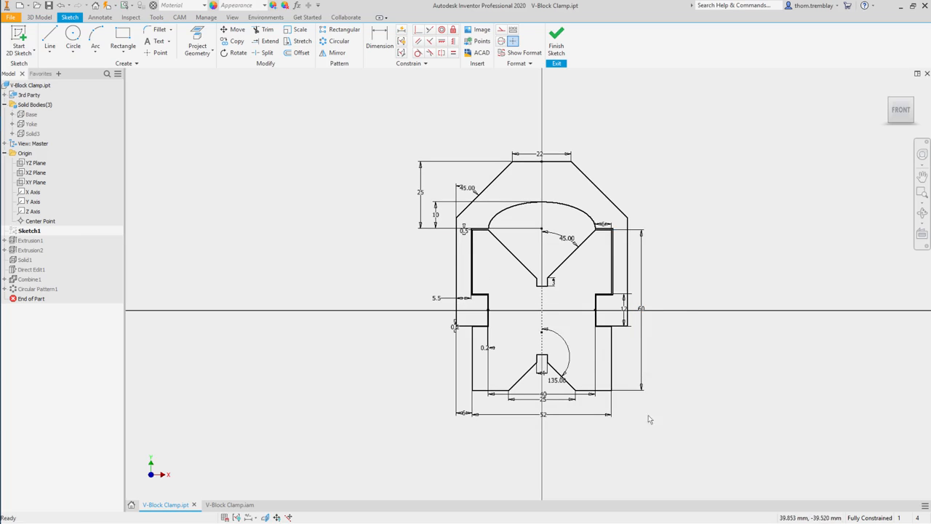
pyautogui.click(556, 40)
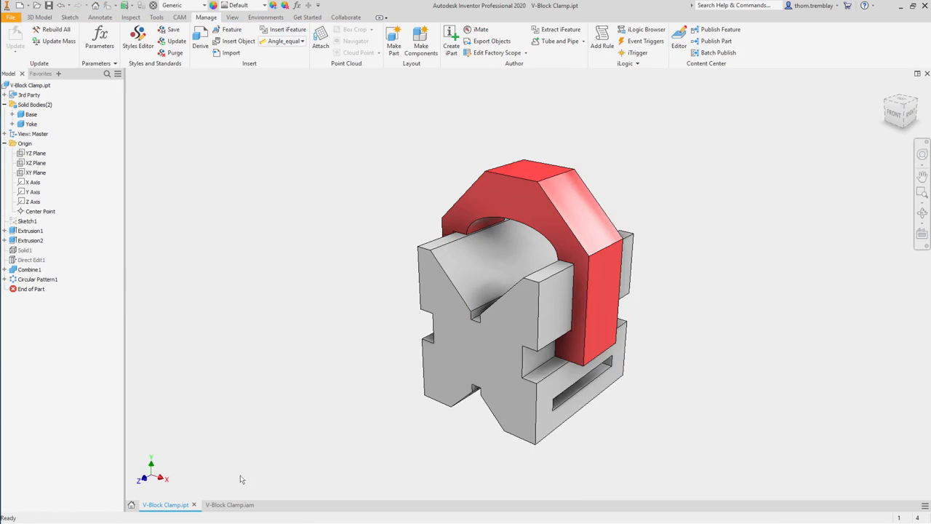
# - Switch back to V-Block Clamp.iam and update the assembly with the changed part geometry
pyautogui.click(227, 505)
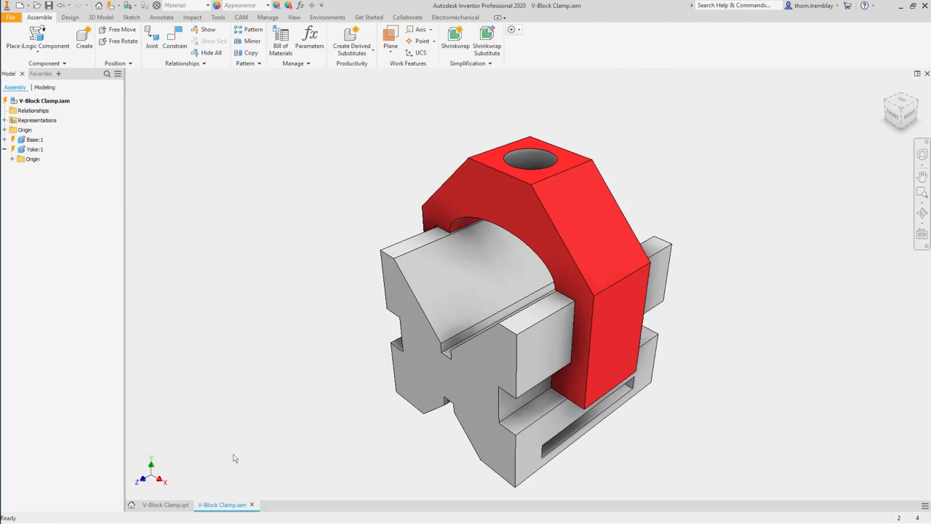
pyautogui.click(111, 8)
pyautogui.moveTo(284, 274)
pyautogui.keyDown('shift'); pyautogui.mouseDown(button='middle')
pyautogui.moveTo(295, 262)
pyautogui.moveTo(356, 255)
pyautogui.moveTo(286, 264)
pyautogui.moveTo(296, 273)
pyautogui.mouseUp(button='middle'); pyautogui.keyUp('shift')
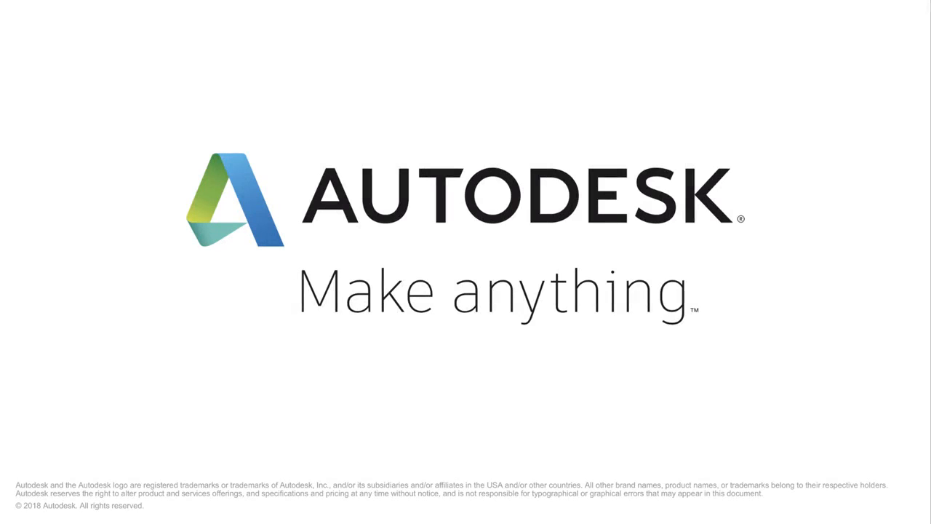